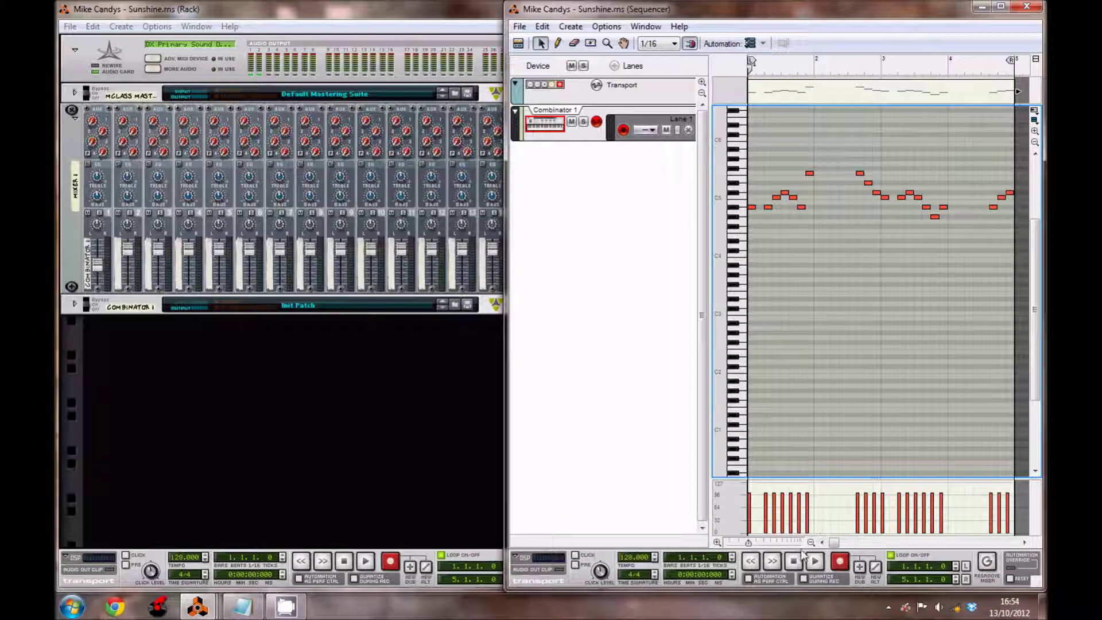
Play the Sunshine song through its loop, then stop playback
{"action": "left_click", "coordinate": [816, 562]}
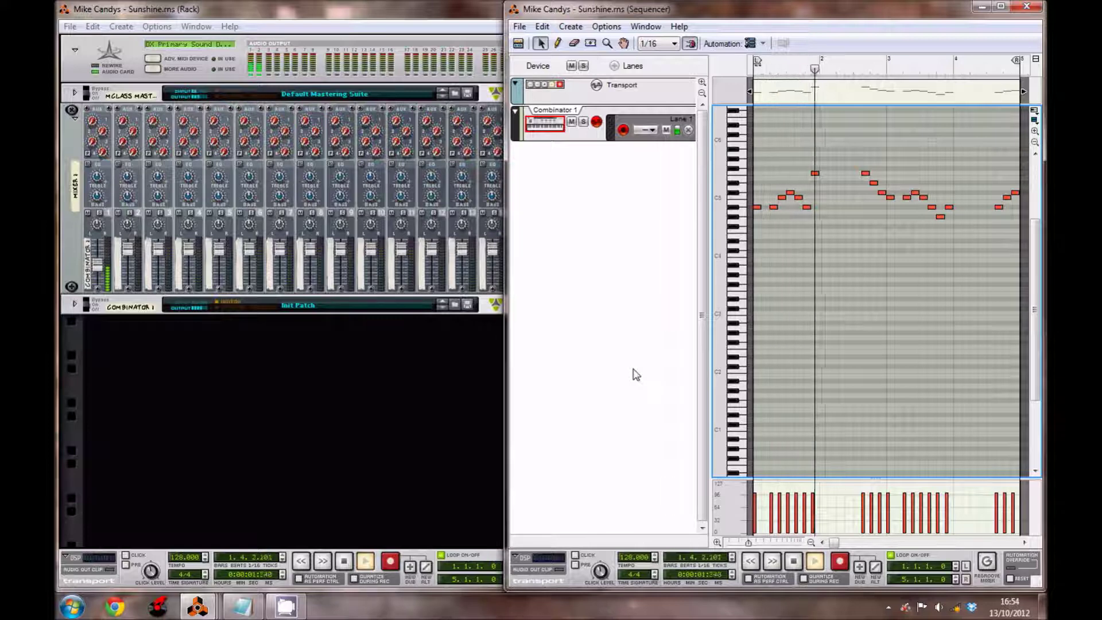
{"action": "left_click", "coordinate": [793, 563]}
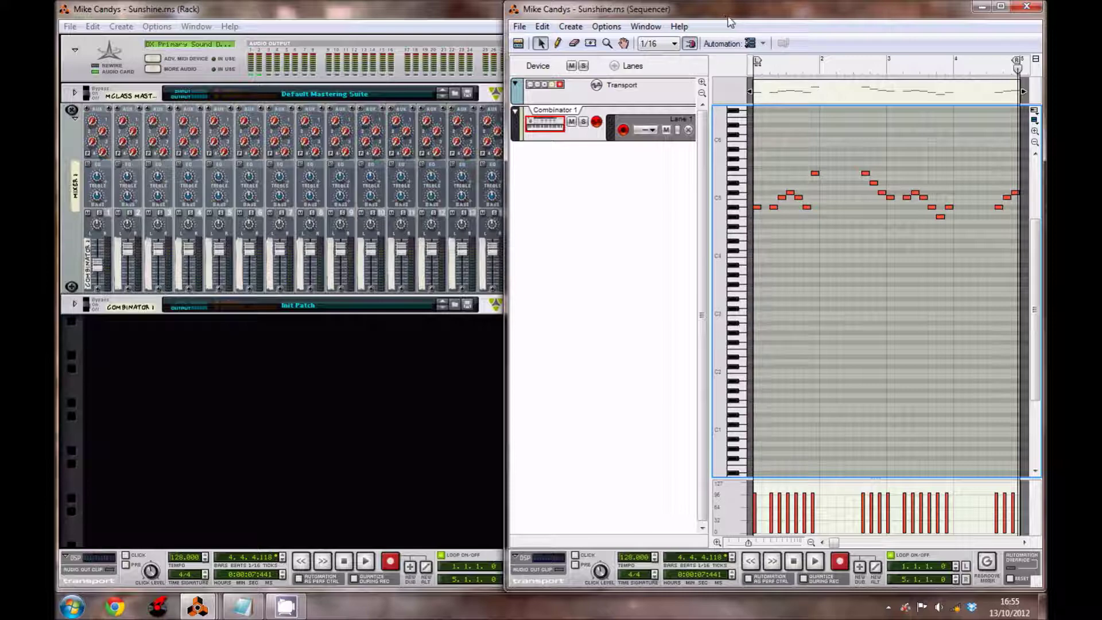
Start a new document and add a Malström Graintable Synthesizer inside Combinator 1
{"action": "left_click", "coordinate": [1035, 8]}
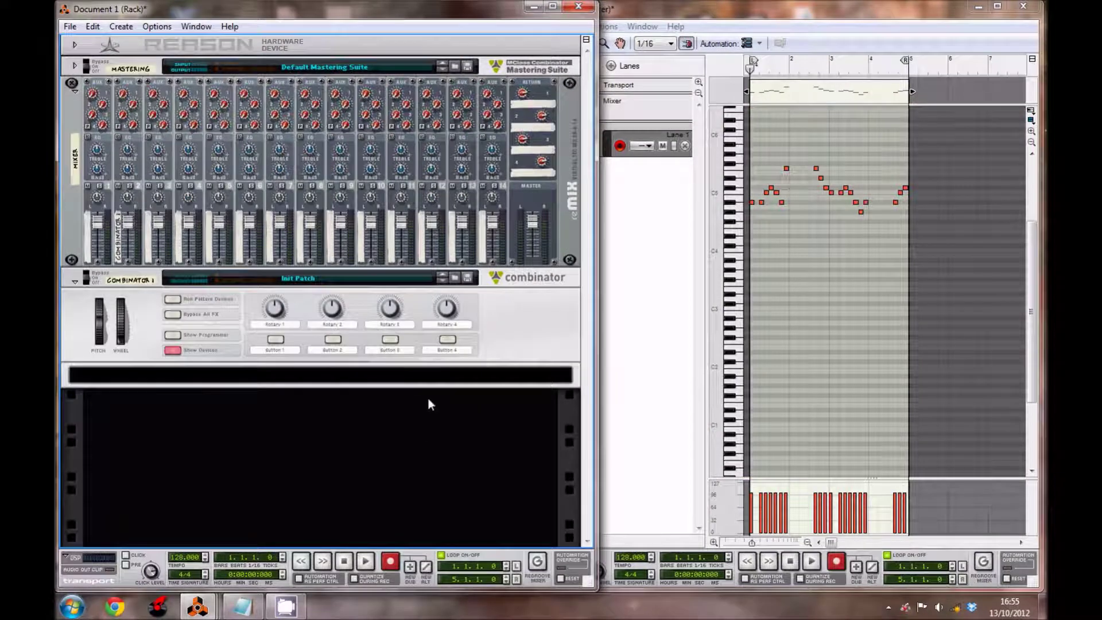
{"action": "right_click", "coordinate": [426, 370]}
{"action": "left_click", "coordinate": [357, 379]}
{"action": "right_click", "coordinate": [375, 369]}
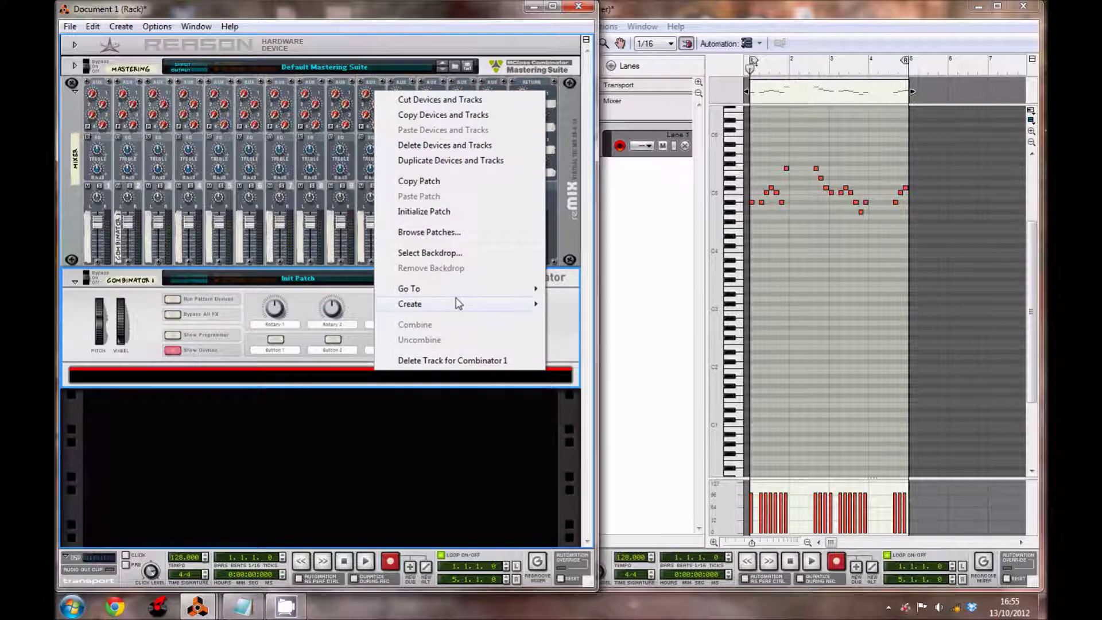
{"action": "mouse_move", "coordinate": [458, 303]}
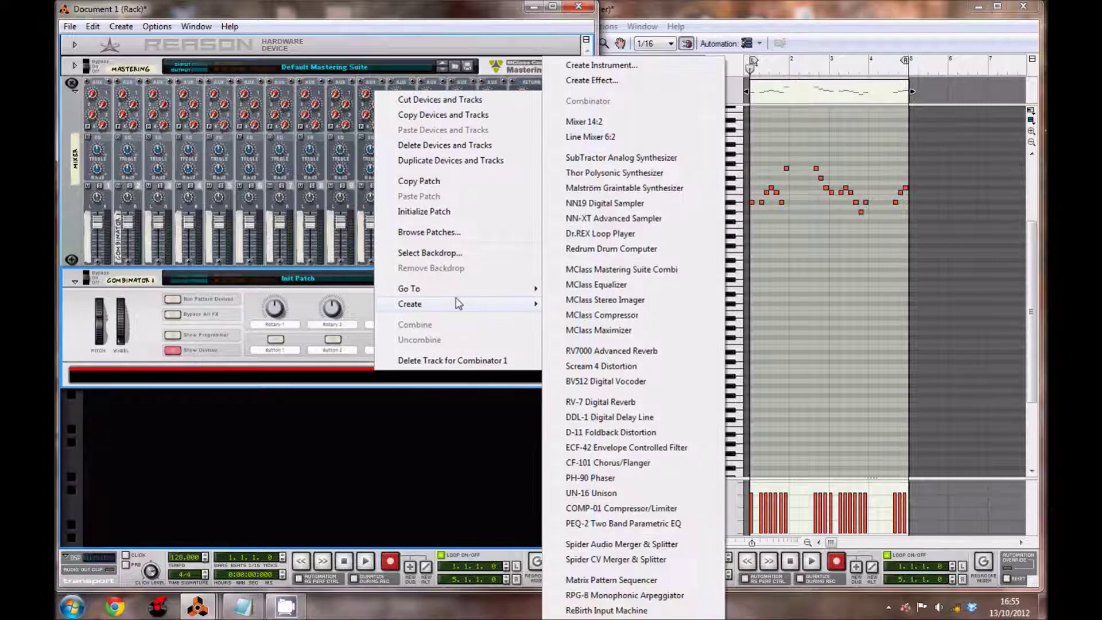
{"action": "left_click", "coordinate": [687, 189]}
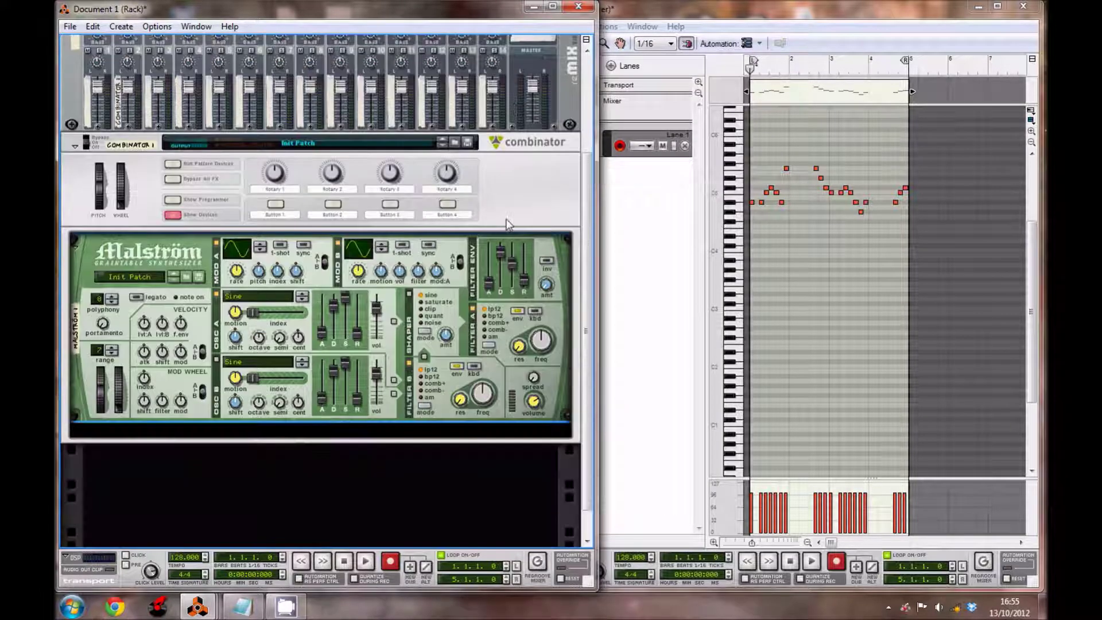
Reset the Malström to its Init Patch
{"action": "scroll", "coordinate": [332, 485], "scroll_direction": "down", "scroll_amount": 2}
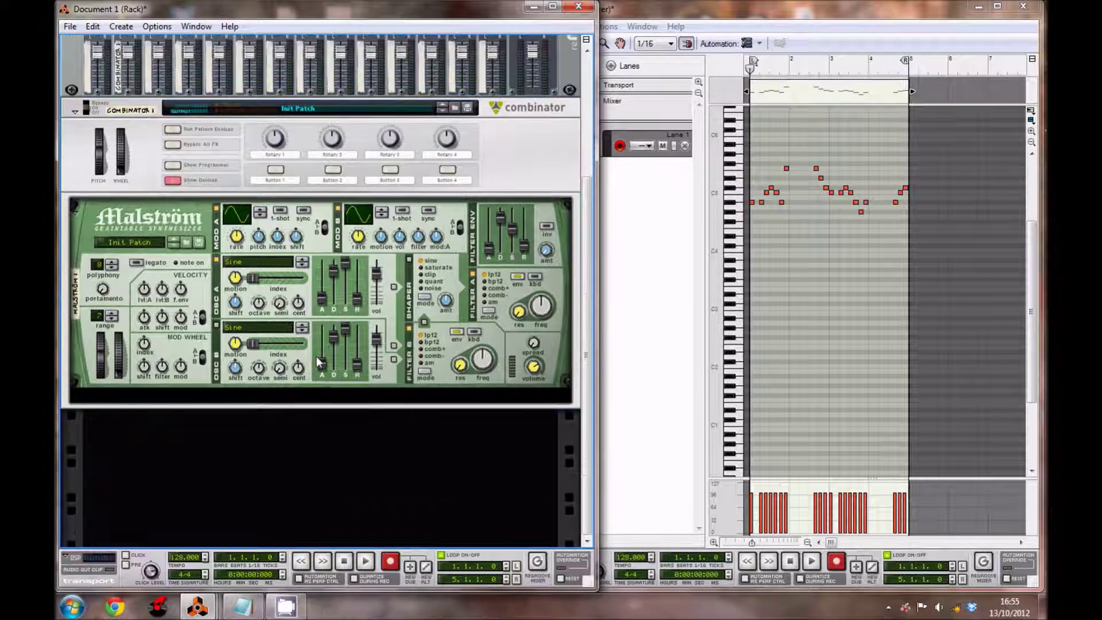
{"action": "right_click", "coordinate": [208, 298]}
{"action": "left_click", "coordinate": [267, 411]}
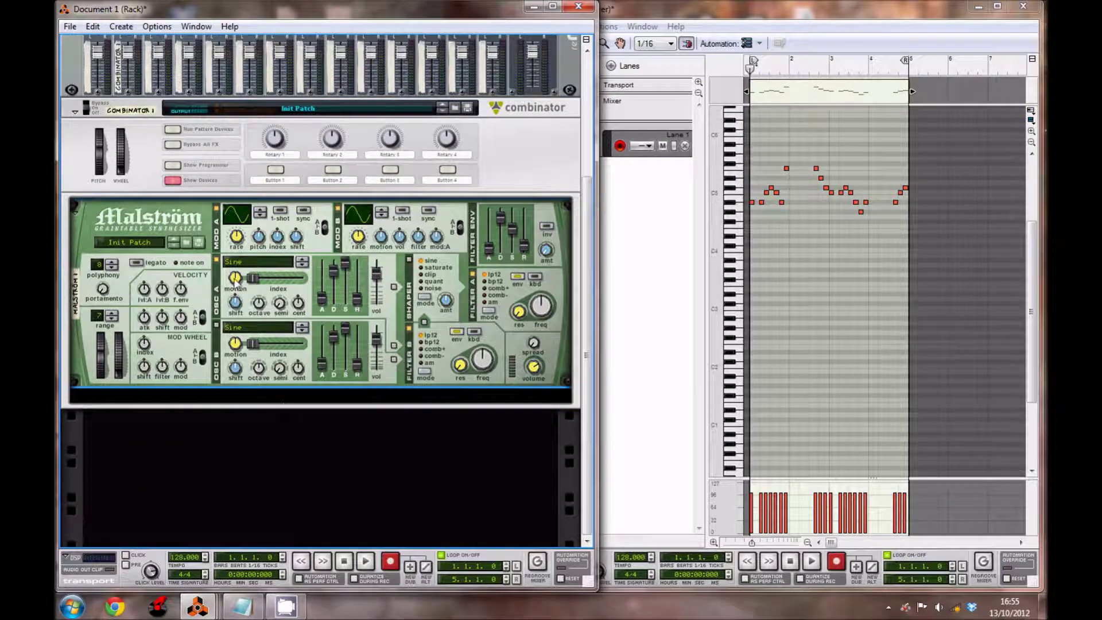
{"action": "scroll", "coordinate": [253, 436], "scroll_direction": "up", "scroll_amount": 2}
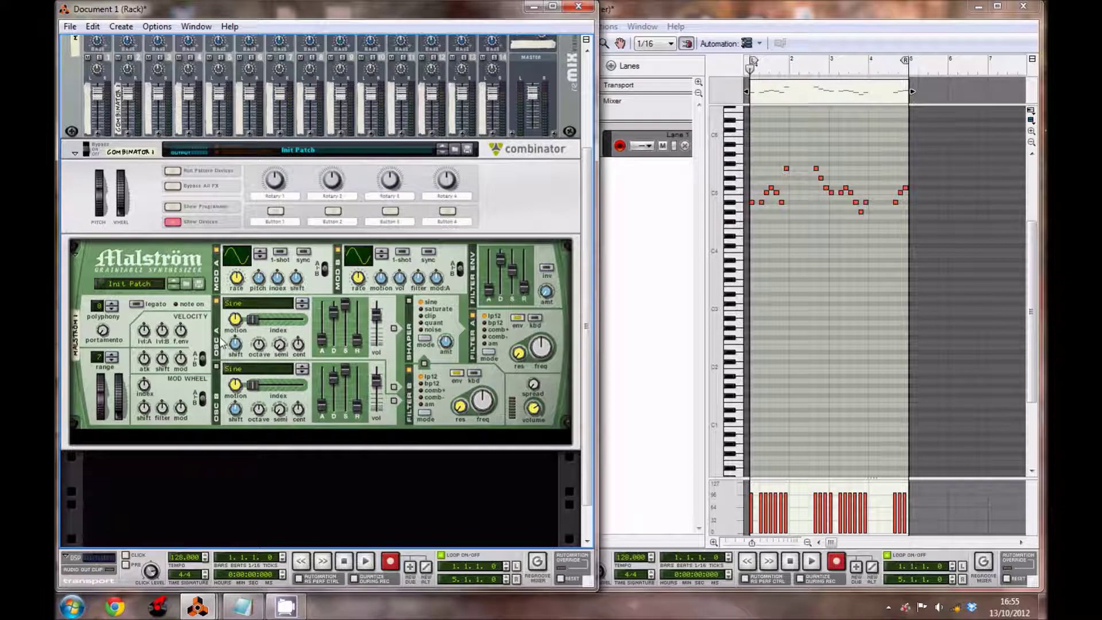
Give oscillator A the Wind: Saxophone wavetable, tuned to -12 cents, with release 14
{"action": "left_click", "coordinate": [253, 306]}
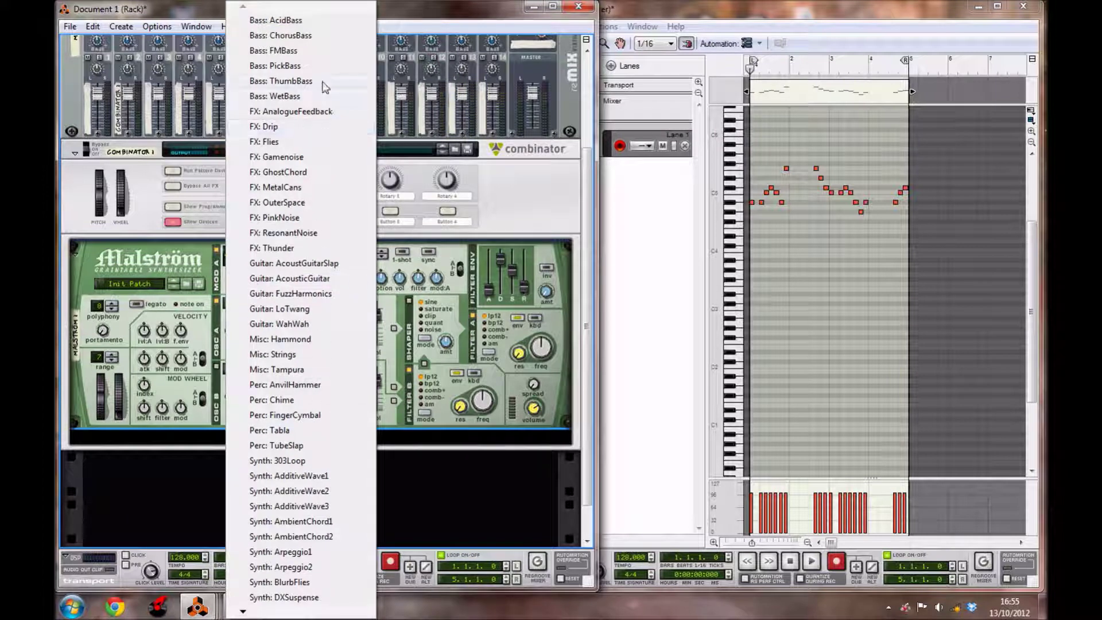
{"action": "mouse_move", "coordinate": [318, 610]}
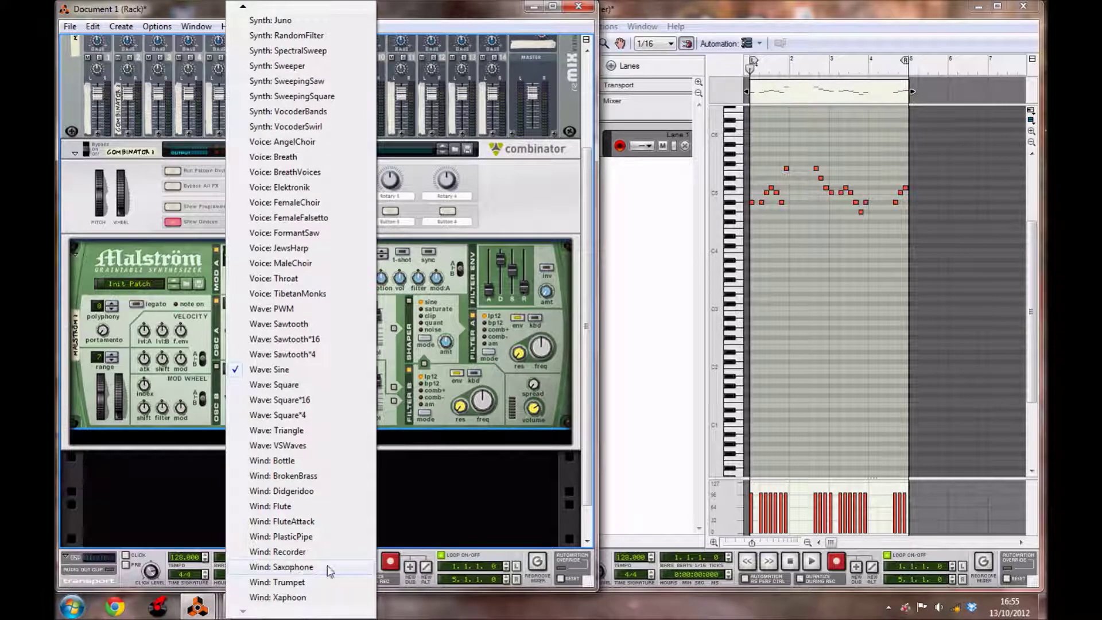
{"action": "left_click", "coordinate": [329, 568]}
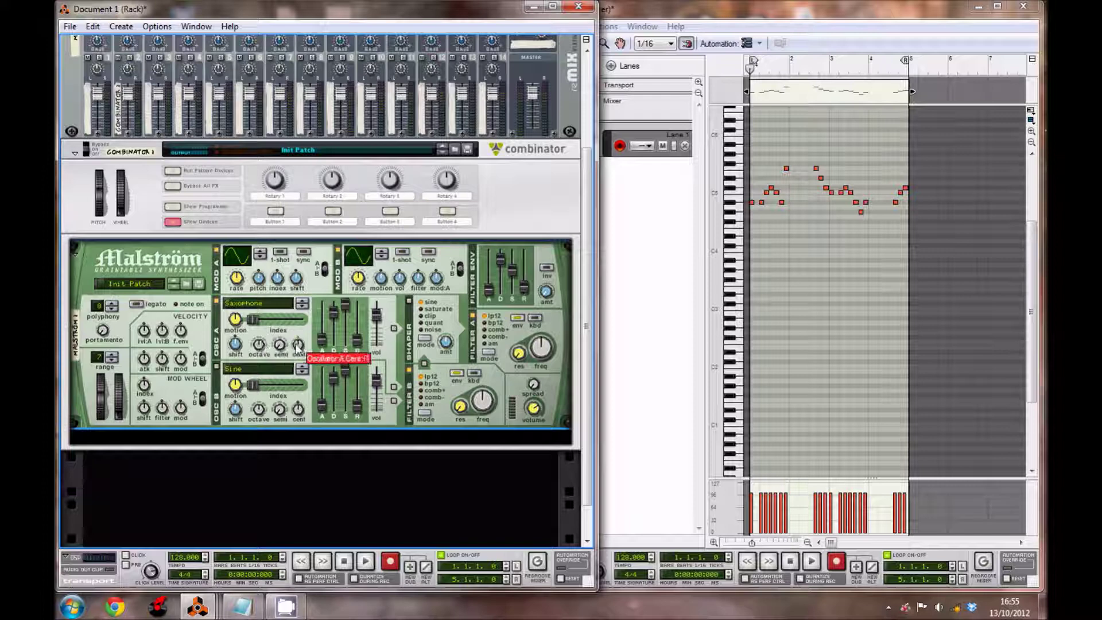
{"action": "left_click_drag", "start_coordinate": [297, 345], "coordinate": [278, 352]}
{"action": "left_click_drag", "start_coordinate": [278, 352], "coordinate": [275, 352]}
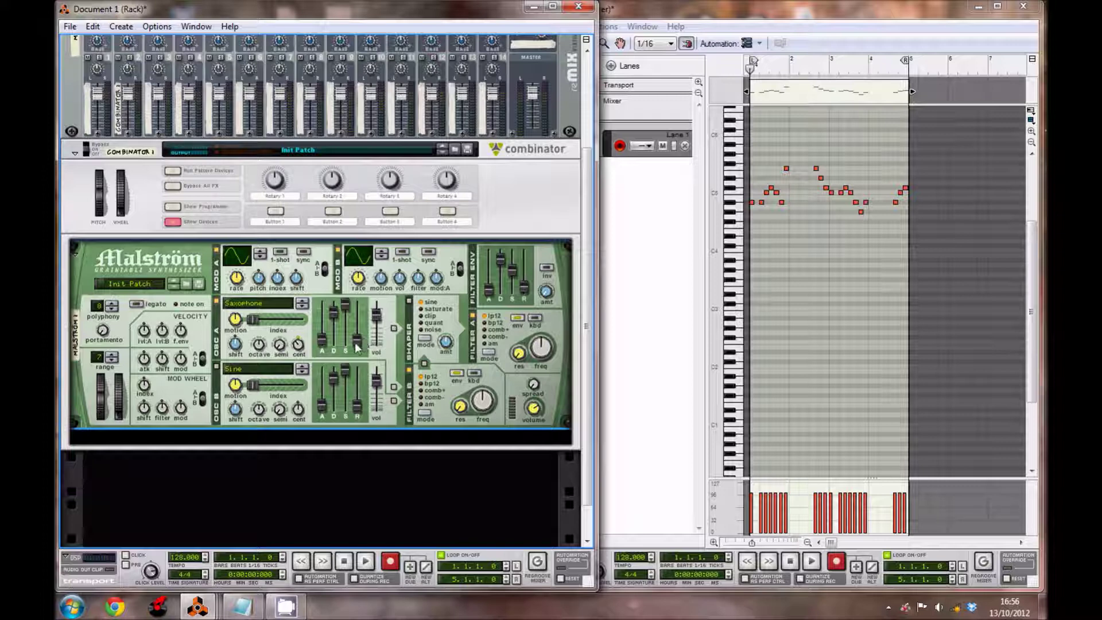
{"action": "mouse_move", "coordinate": [364, 349]}
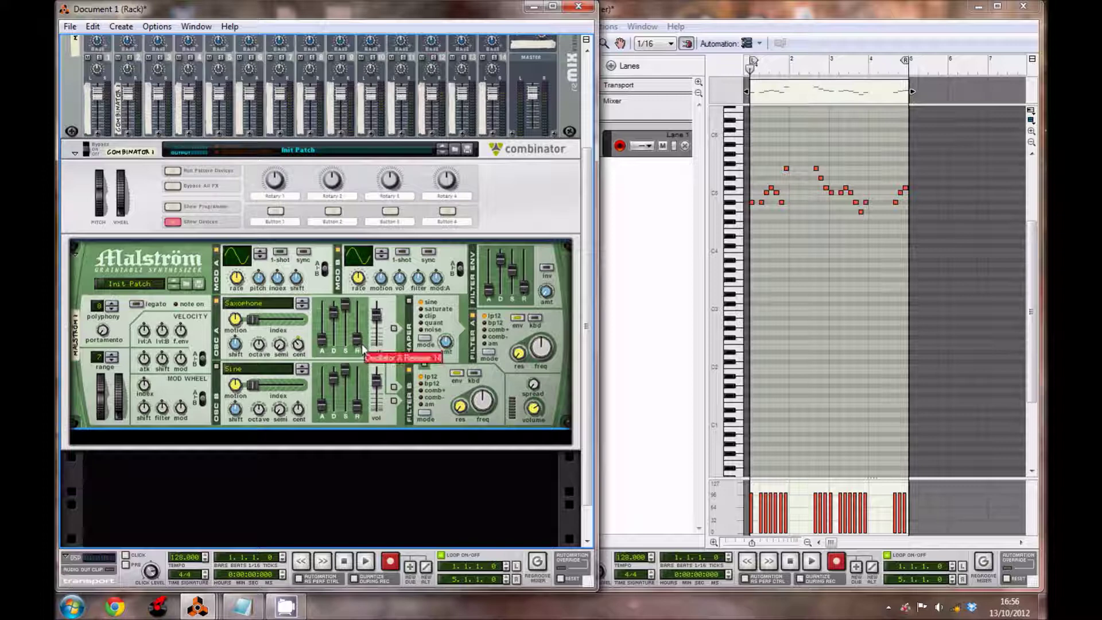
{"action": "left_click_drag", "start_coordinate": [363, 349], "coordinate": [363, 347]}
Enable oscillator B with the Synth: SweepingSquare wavetable, octave 3 and gain 38
{"action": "left_click", "coordinate": [219, 370]}
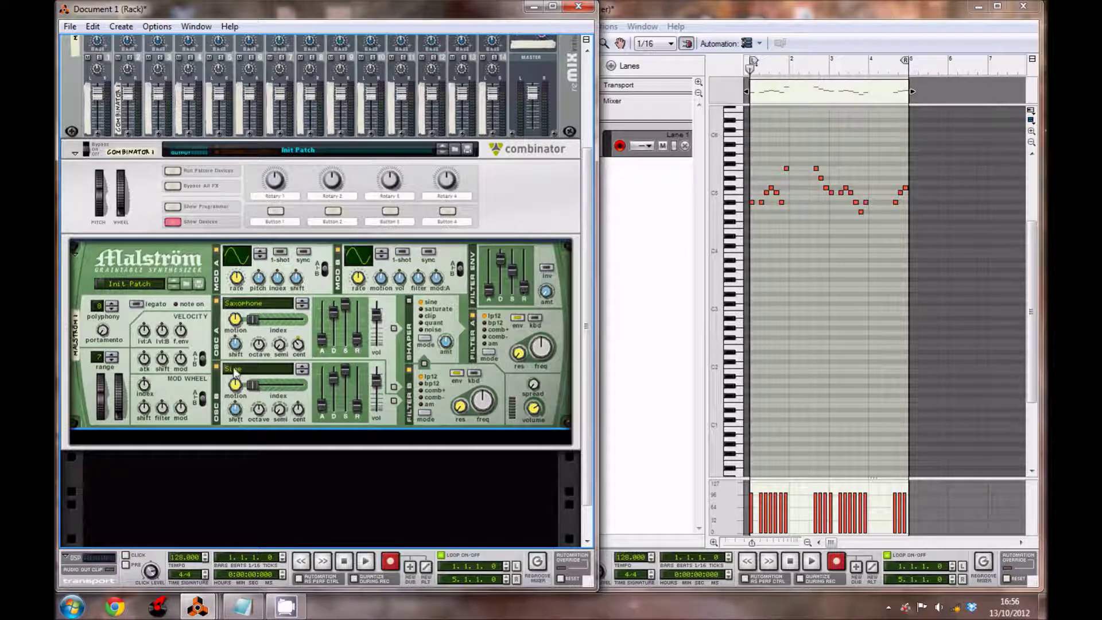
{"action": "left_click", "coordinate": [268, 372]}
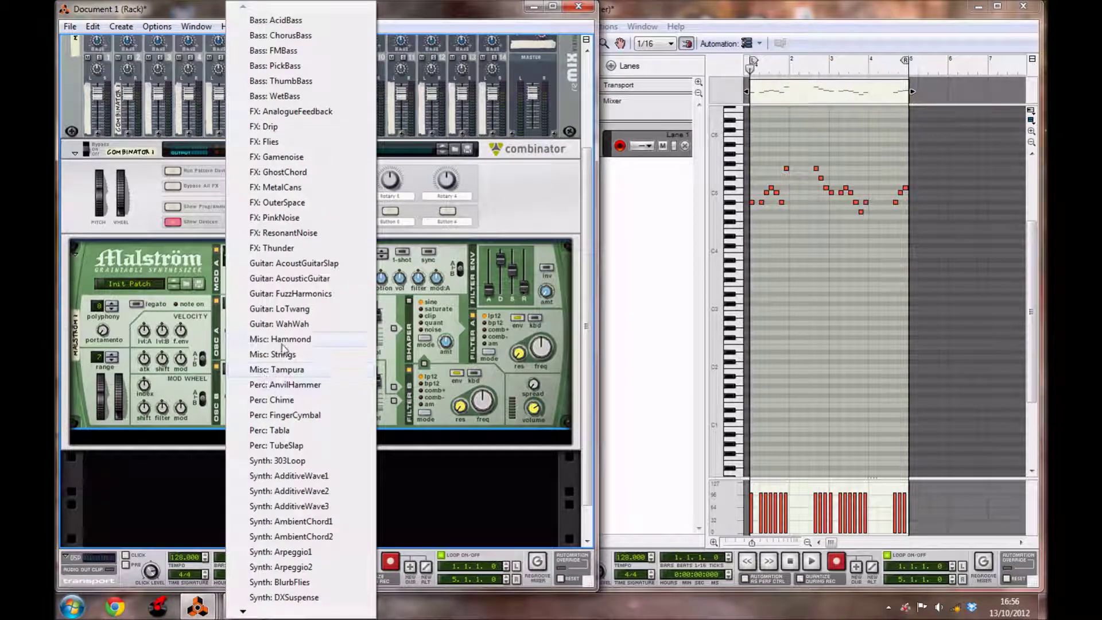
{"action": "mouse_move", "coordinate": [310, 608]}
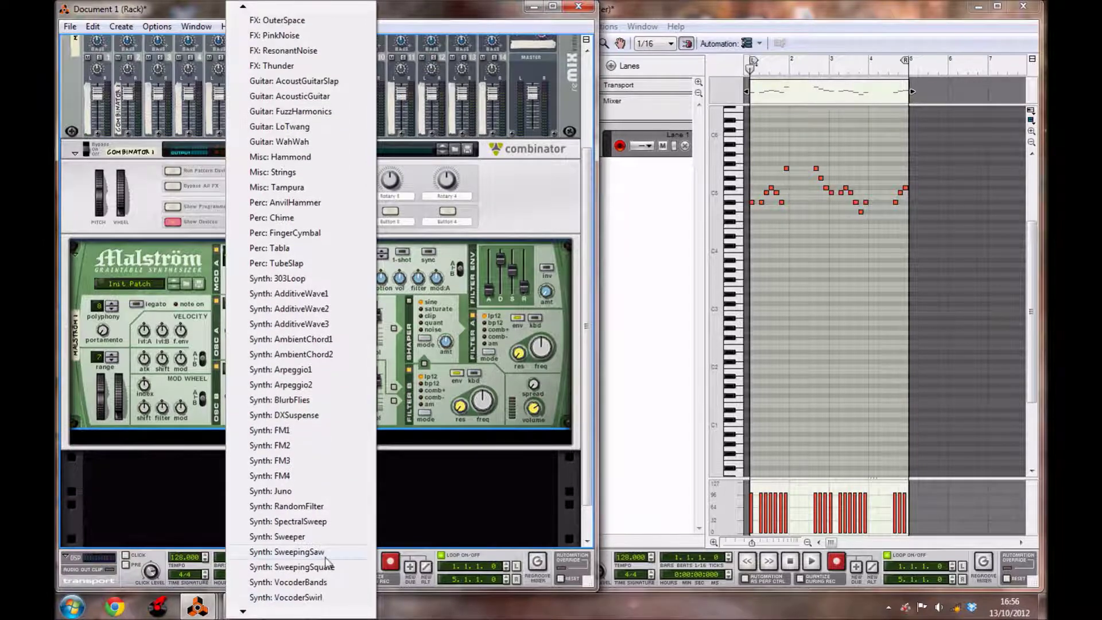
{"action": "left_click", "coordinate": [312, 568]}
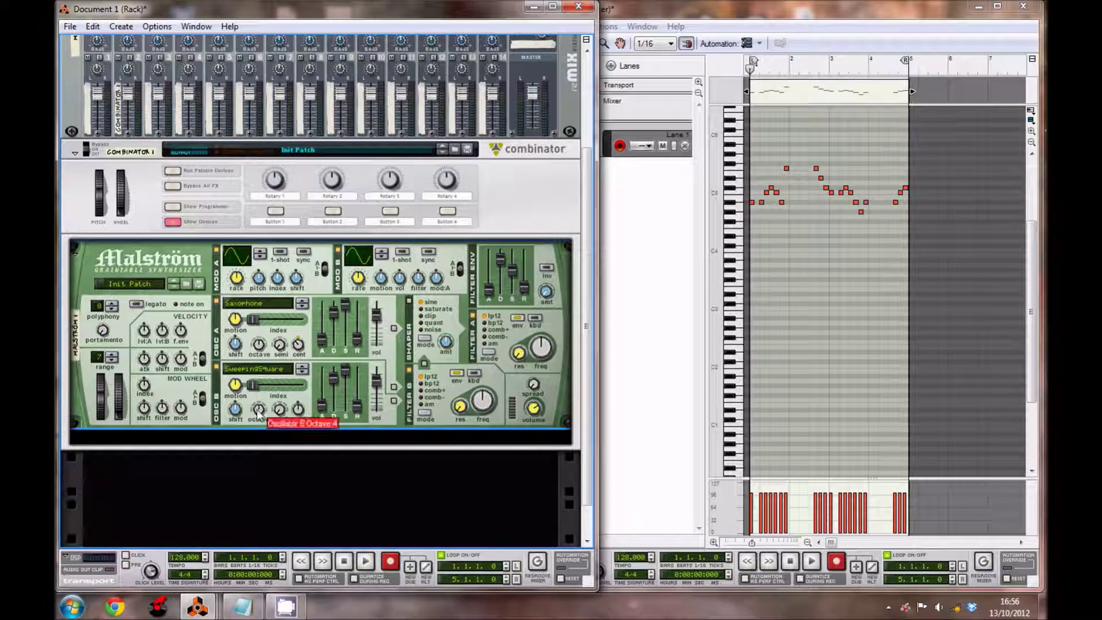
{"action": "left_click_drag", "start_coordinate": [255, 412], "coordinate": [229, 420]}
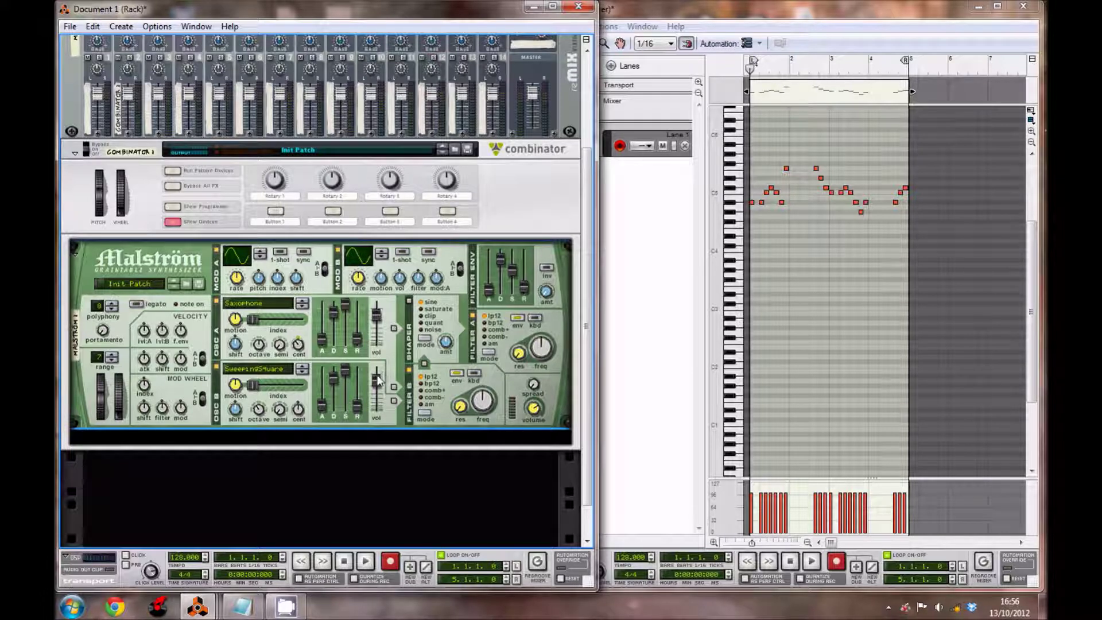
{"action": "left_click_drag", "start_coordinate": [378, 383], "coordinate": [378, 391]}
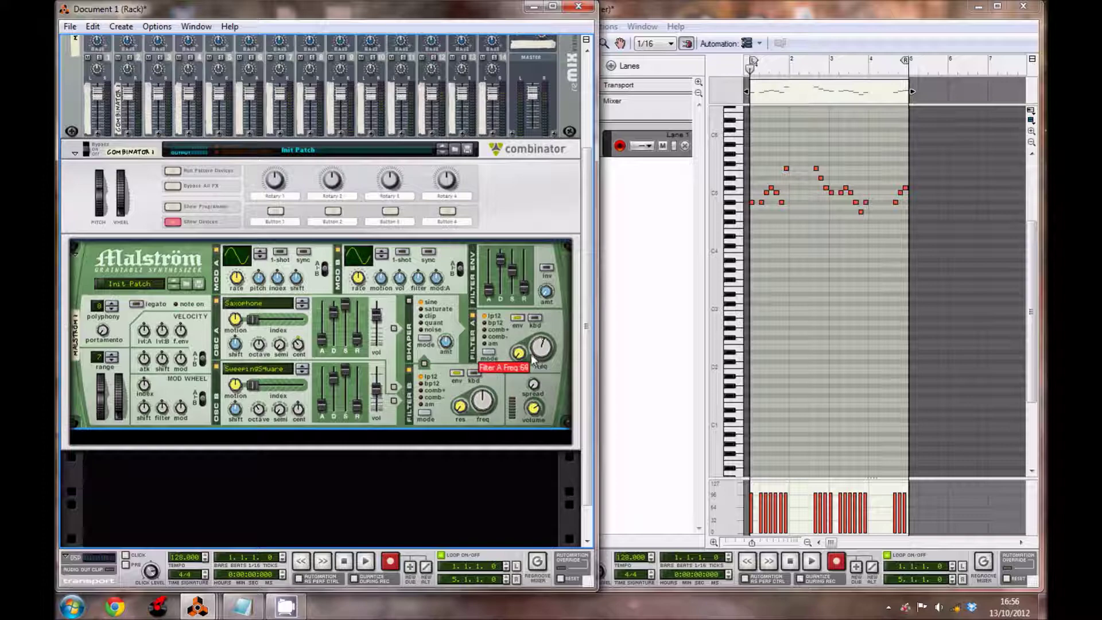
{"action": "scroll", "coordinate": [533, 359], "scroll_direction": "down", "scroll_amount": 2}
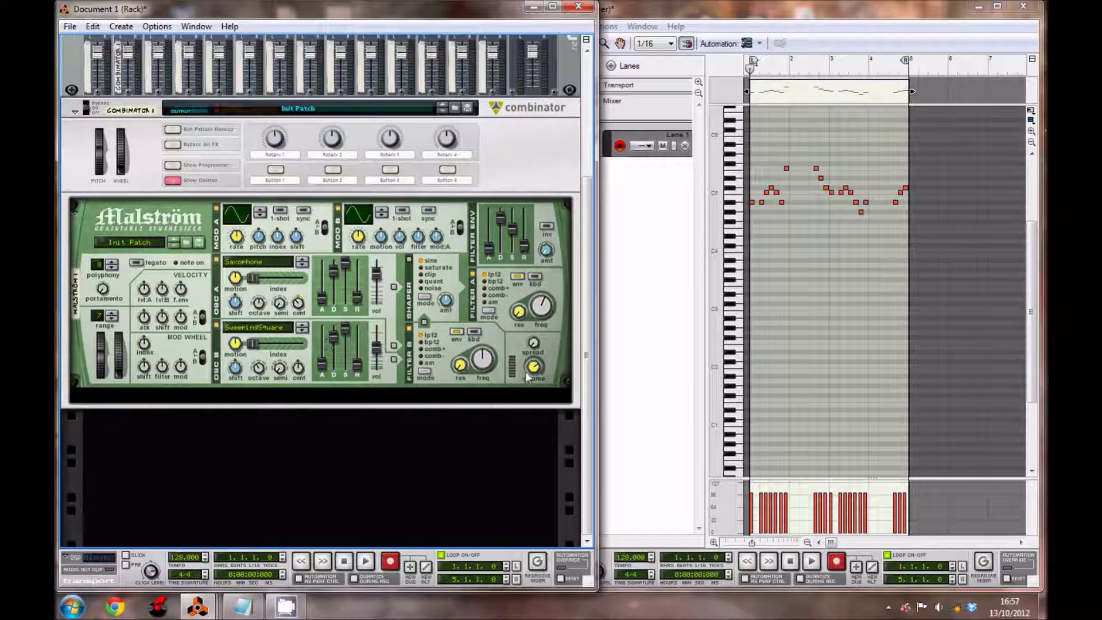
Add an MClass Equalizer below the Malström
{"action": "right_click", "coordinate": [507, 377]}
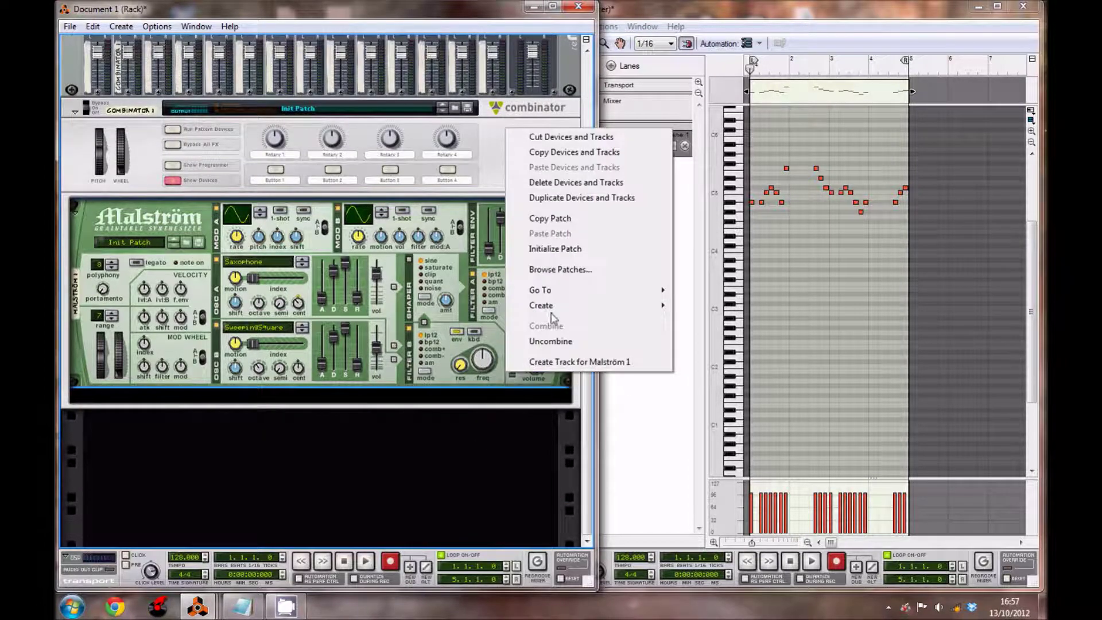
{"action": "mouse_move", "coordinate": [551, 310]}
{"action": "left_click", "coordinate": [766, 286]}
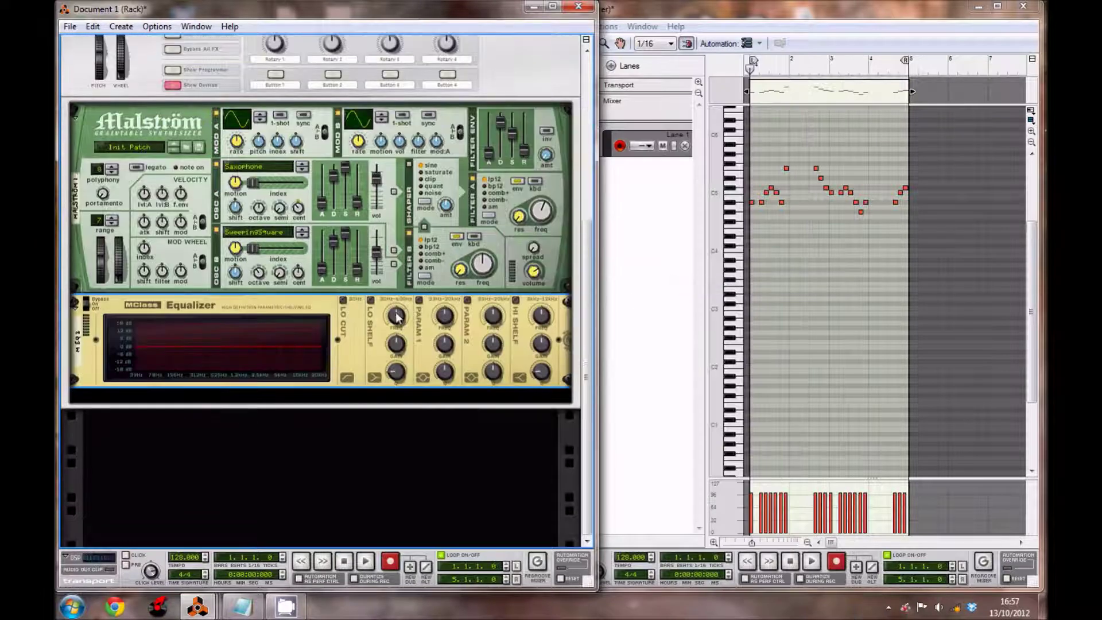
Enable the equalizer's Lo Cut, Lo Shelf, Parametric 1 and Parametric 2 bands
{"action": "left_click", "coordinate": [354, 309]}
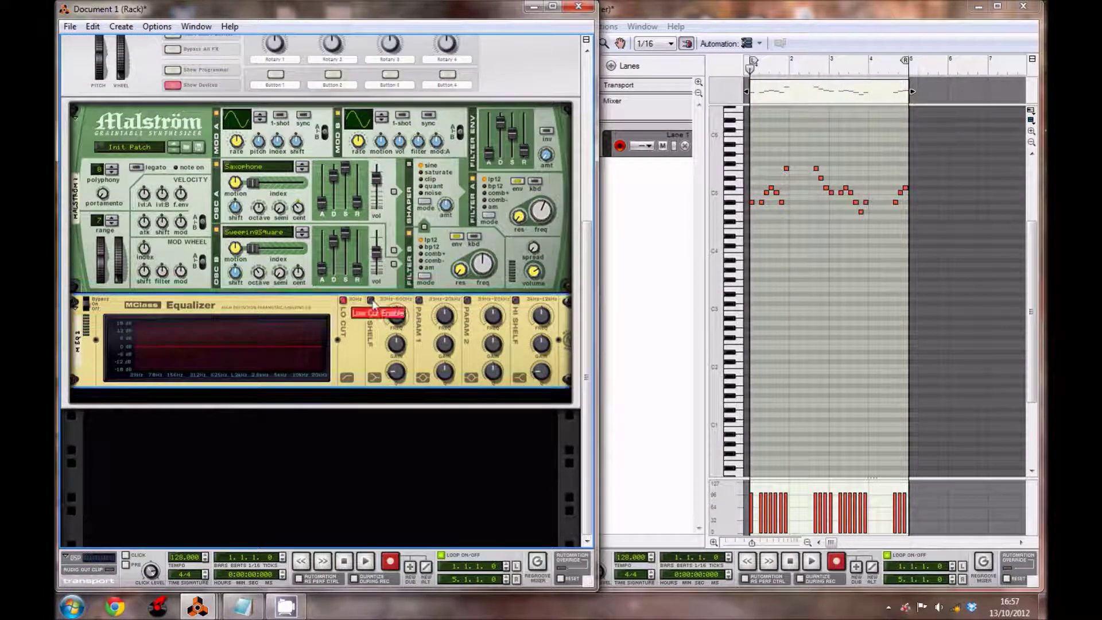
{"action": "left_click", "coordinate": [342, 300]}
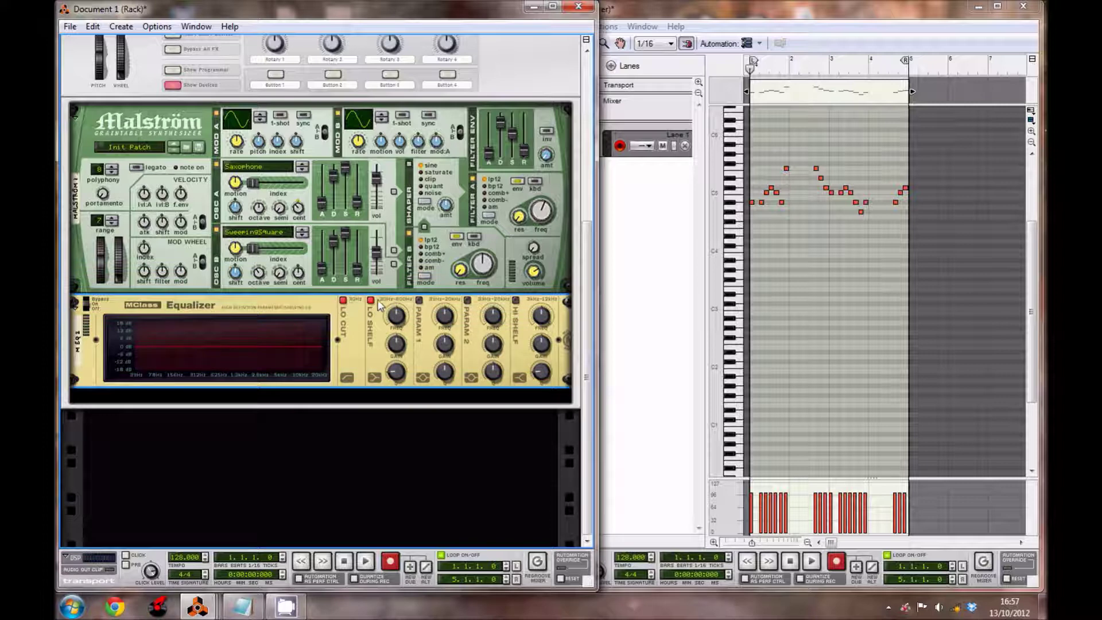
{"action": "left_click", "coordinate": [419, 300]}
{"action": "left_click", "coordinate": [467, 300]}
{"action": "left_click", "coordinate": [425, 492]}
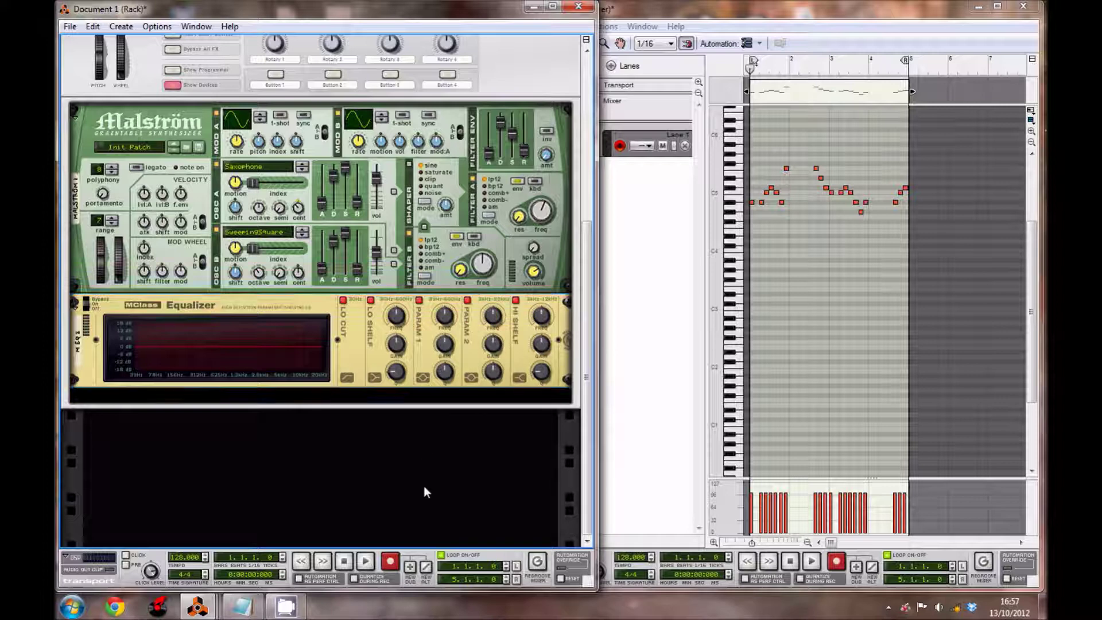
{"action": "left_click", "coordinate": [395, 324]}
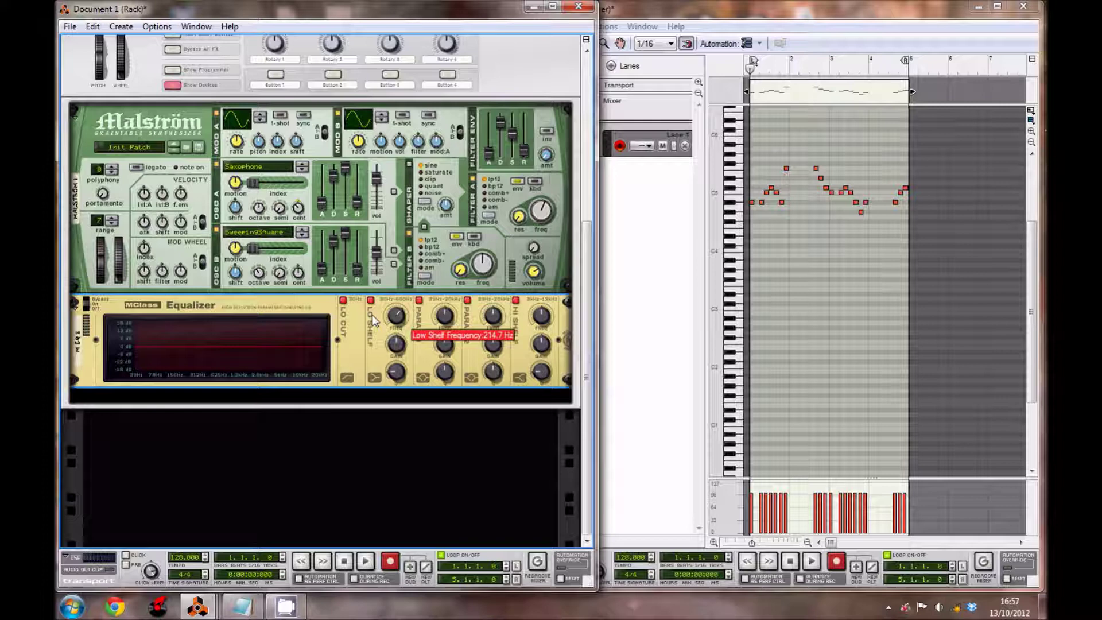
Cut the equalizer's low shelf gain to -2.3 dB
{"action": "left_click_drag", "start_coordinate": [388, 343], "coordinate": [383, 354]}
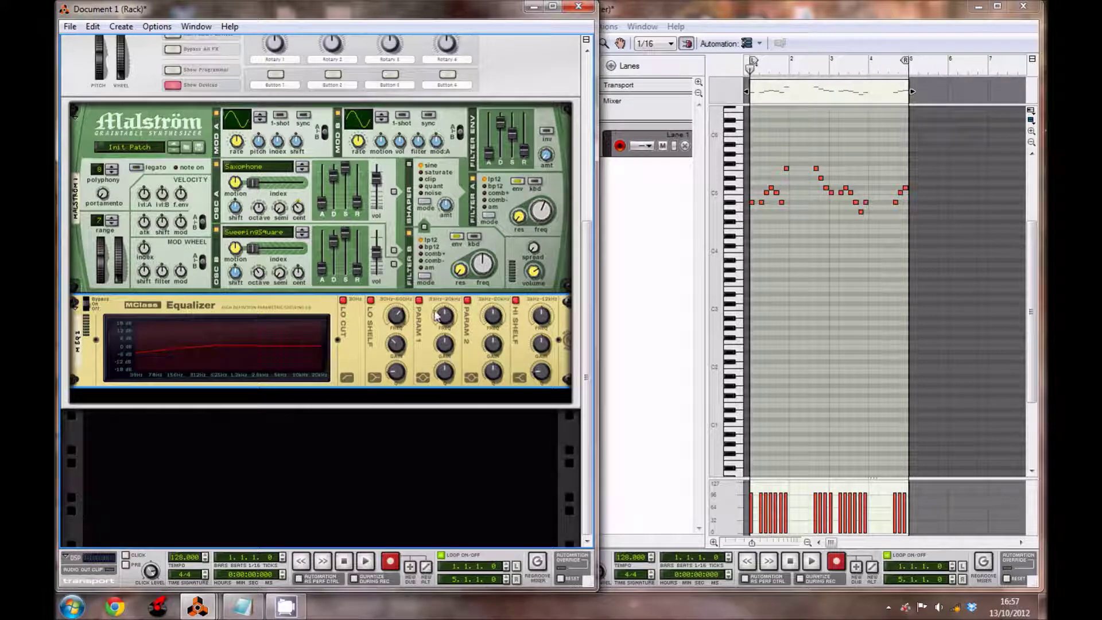
{"action": "mouse_move", "coordinate": [443, 322]}
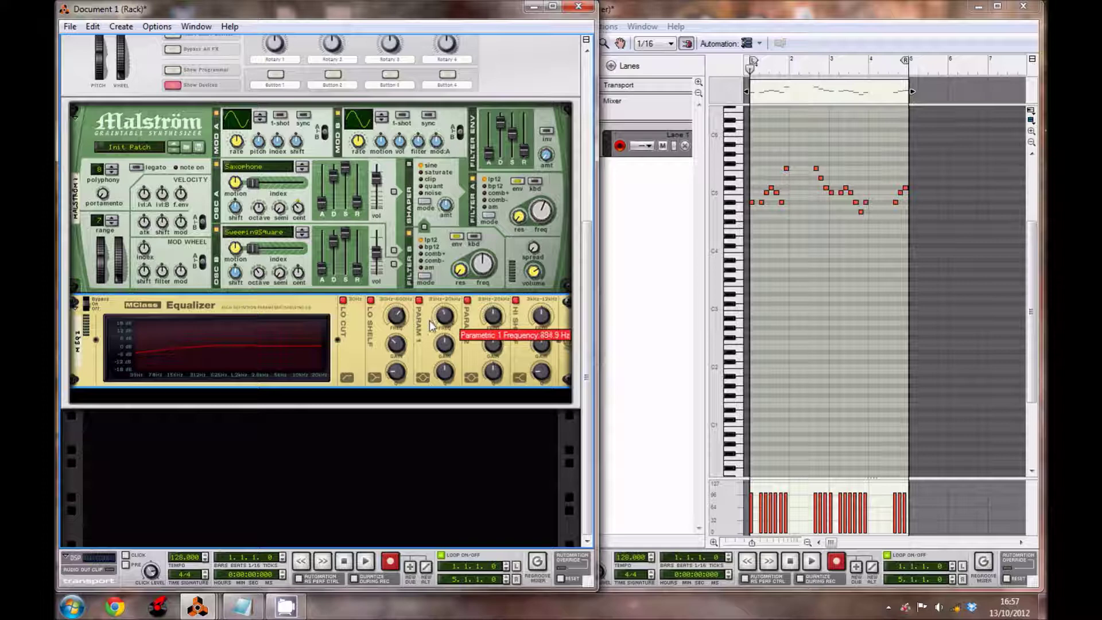
{"action": "scroll", "coordinate": [429, 320], "scroll_direction": "down", "scroll_amount": 3}
{"action": "mouse_move", "coordinate": [444, 347]}
{"action": "scroll", "coordinate": [443, 347], "scroll_direction": "up", "scroll_amount": 4}
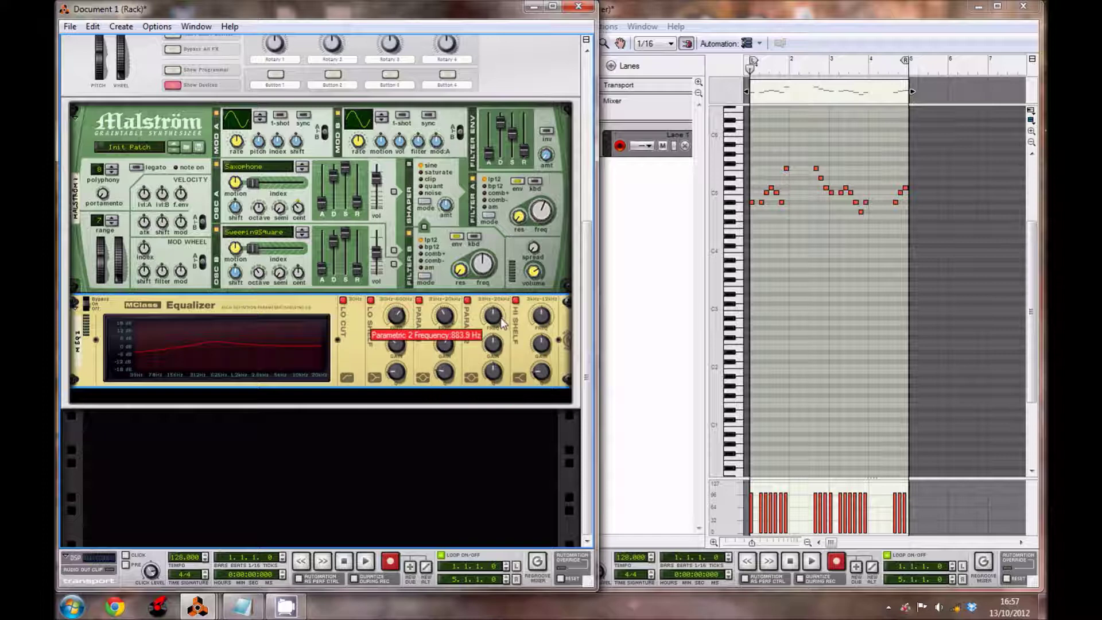
Set Parametric 2 to 3.589 kHz, +3.4 dB gain, with Q lowered to about 1.9
{"action": "left_click_drag", "start_coordinate": [494, 324], "coordinate": [477, 315]}
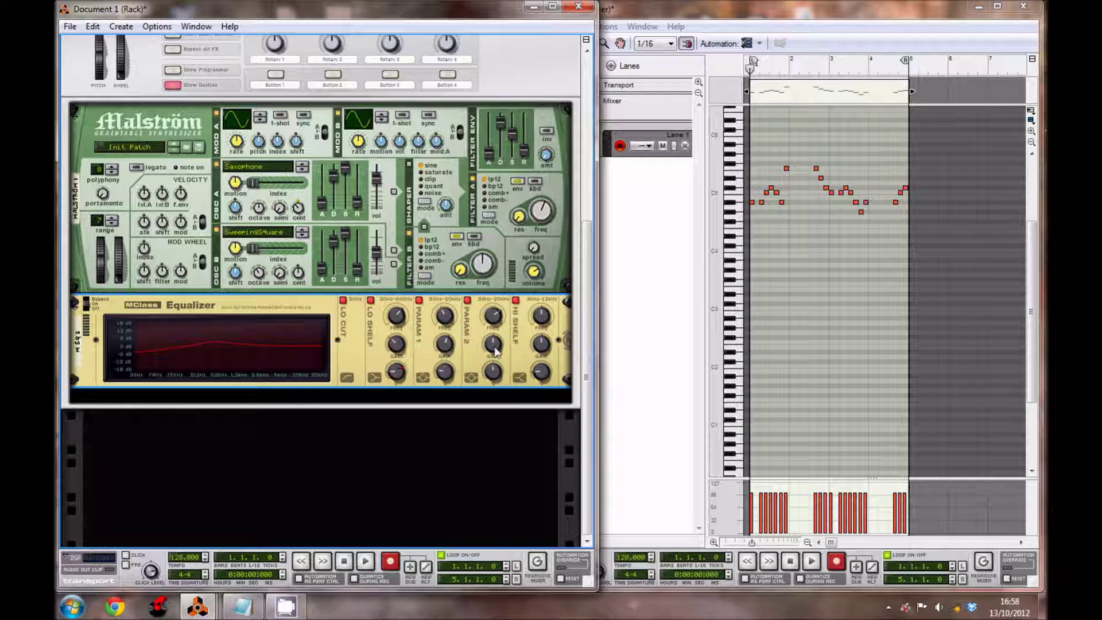
{"action": "left_click_drag", "start_coordinate": [495, 351], "coordinate": [491, 348]}
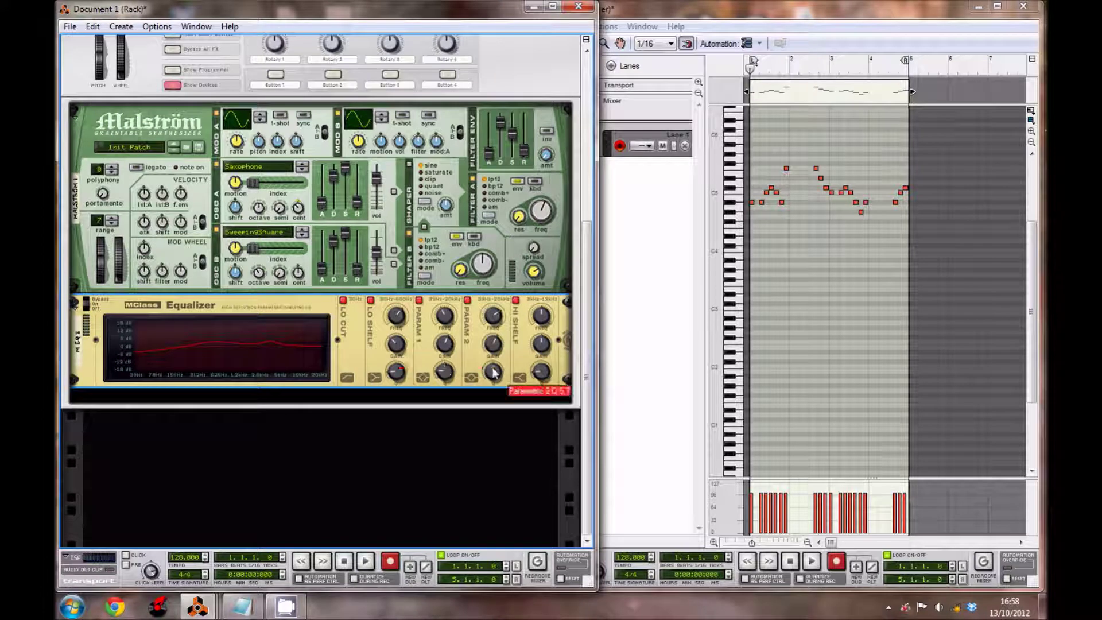
{"action": "left_click_drag", "start_coordinate": [493, 373], "coordinate": [474, 386]}
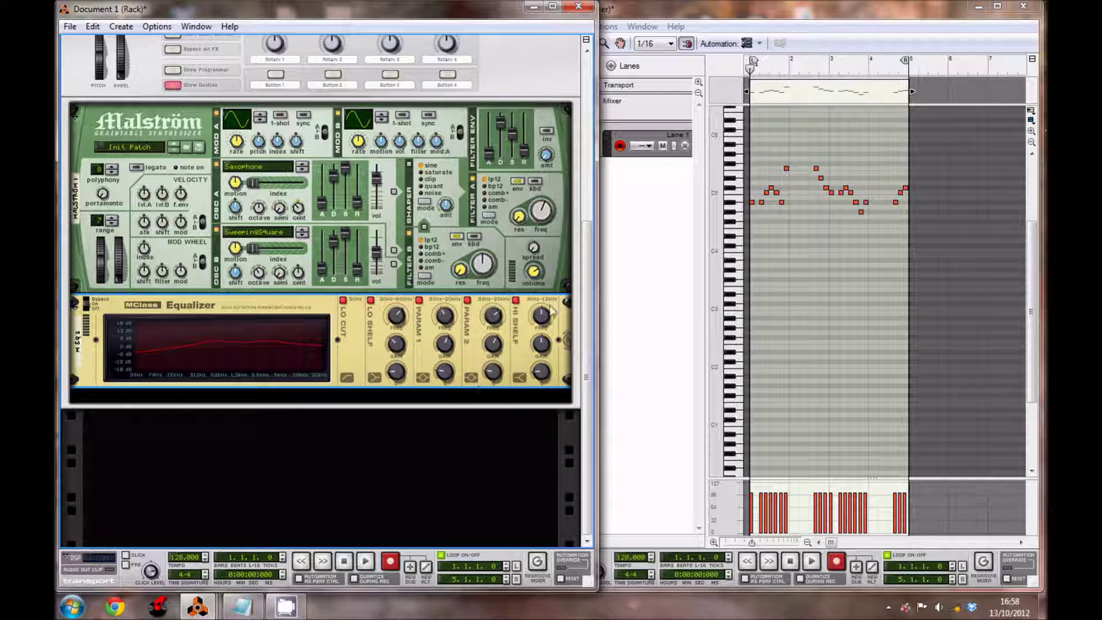
Nudge the Hi Shelf Q up to 0.65
{"action": "mouse_move", "coordinate": [543, 324]}
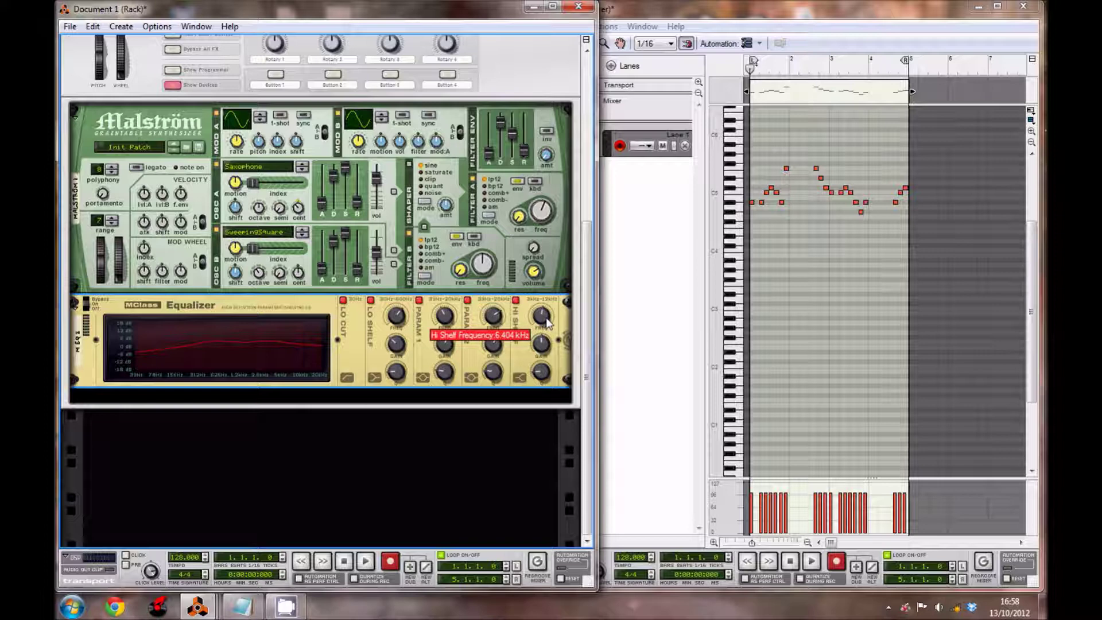
{"action": "mouse_move", "coordinate": [533, 351]}
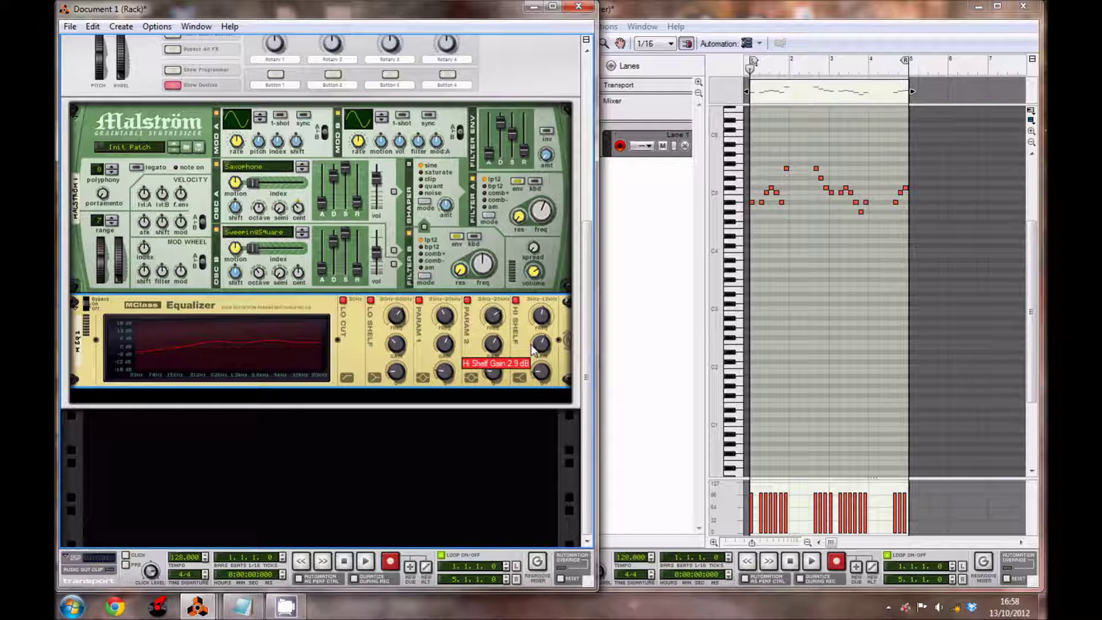
{"action": "mouse_move", "coordinate": [545, 373]}
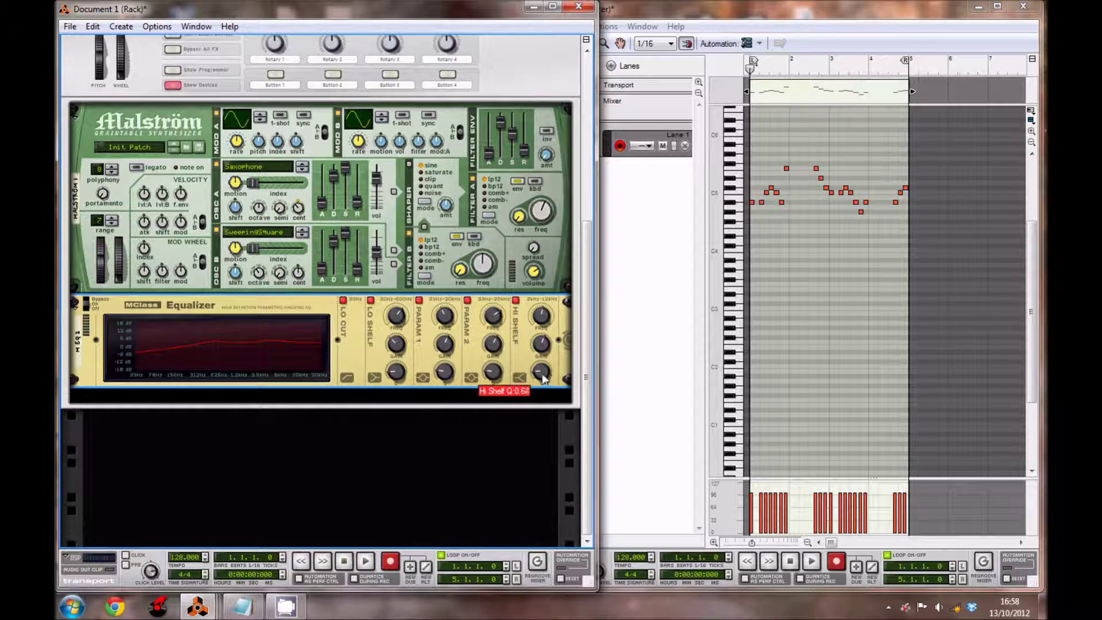
{"action": "left_click_drag", "start_coordinate": [543, 378], "coordinate": [543, 376]}
{"action": "left_click", "coordinate": [493, 470]}
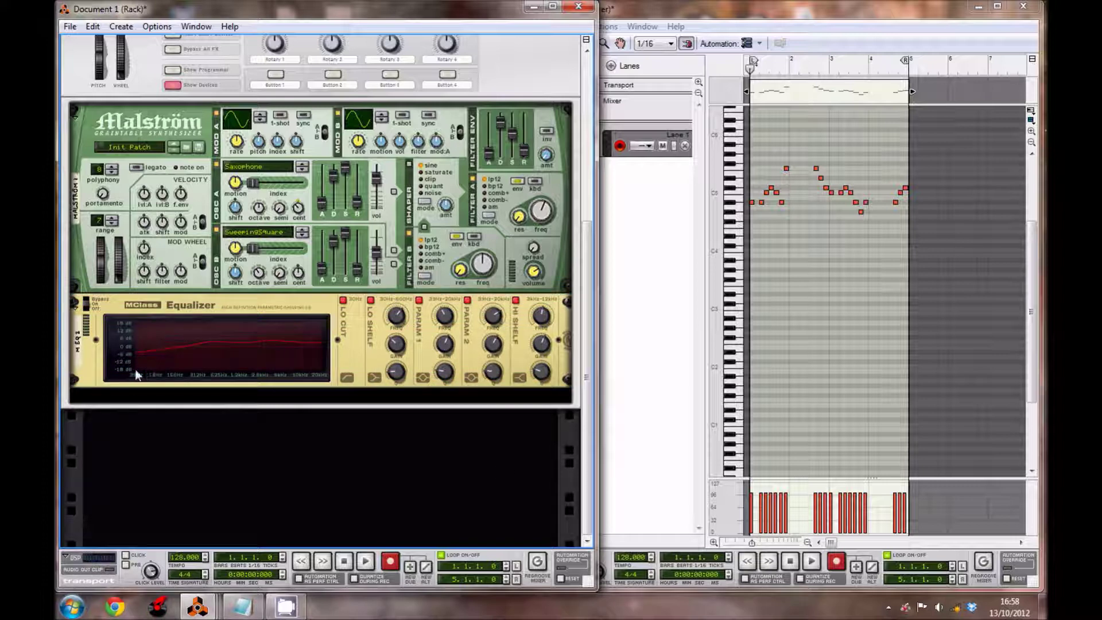
{"action": "right_click", "coordinate": [363, 367]}
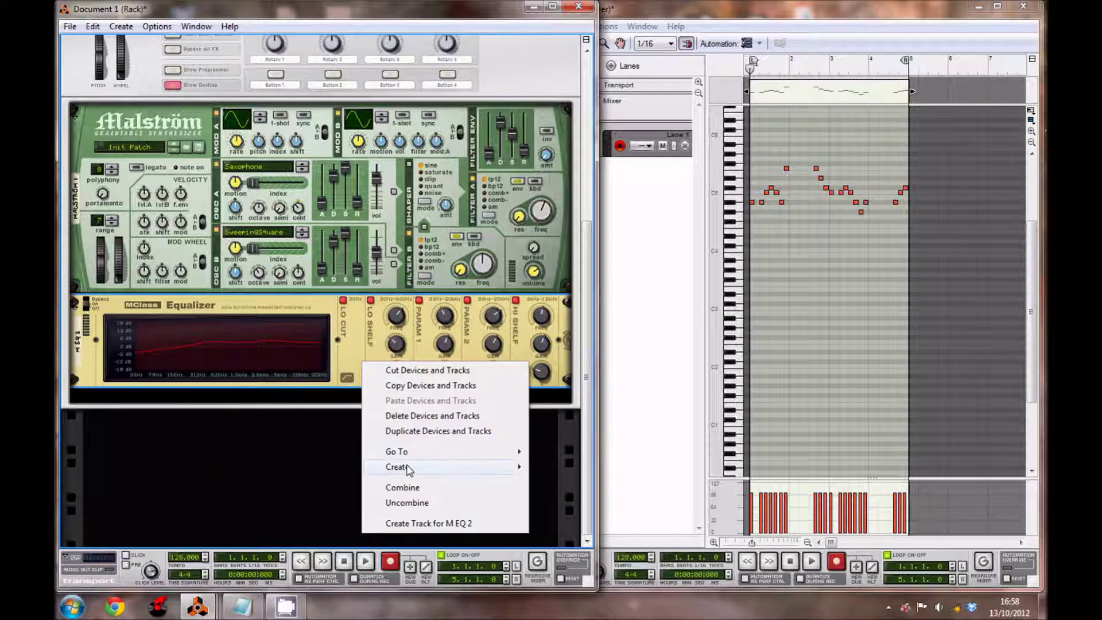
Add an RV-7 Digital Reverb (Hall) below the equalizer, damping 40, dry/wet 22
{"action": "mouse_move", "coordinate": [409, 470]}
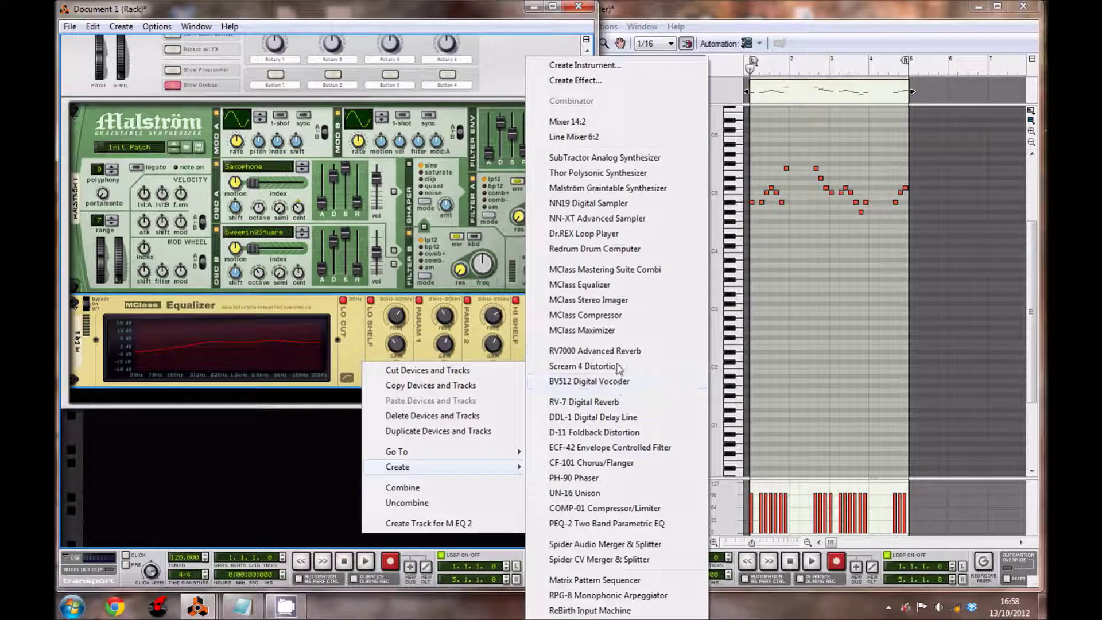
{"action": "left_click", "coordinate": [631, 403]}
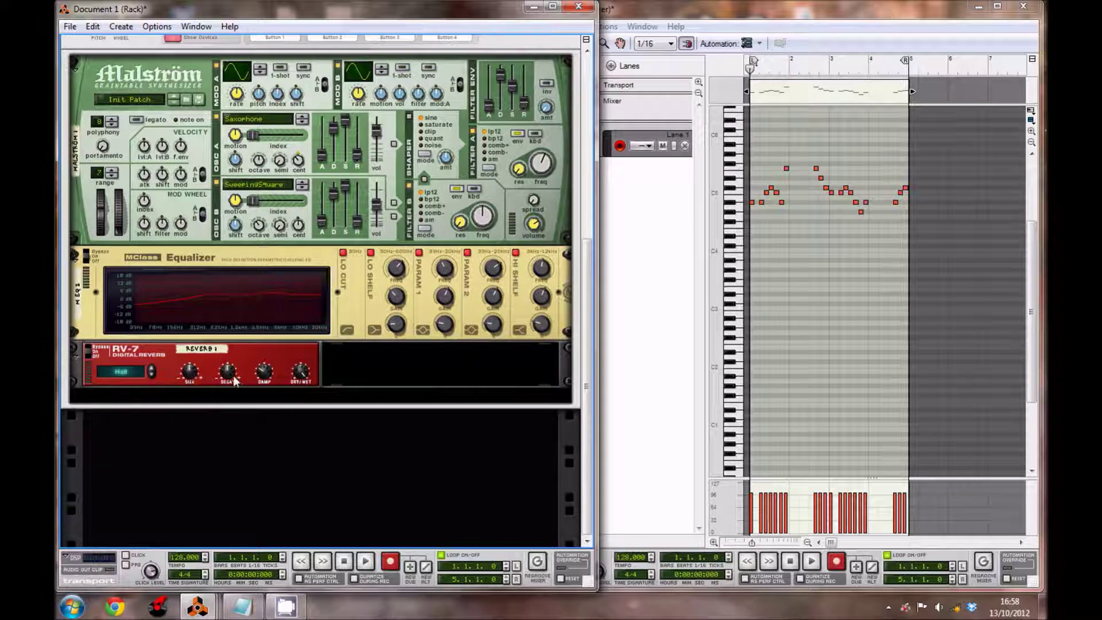
{"action": "left_click", "coordinate": [258, 374]}
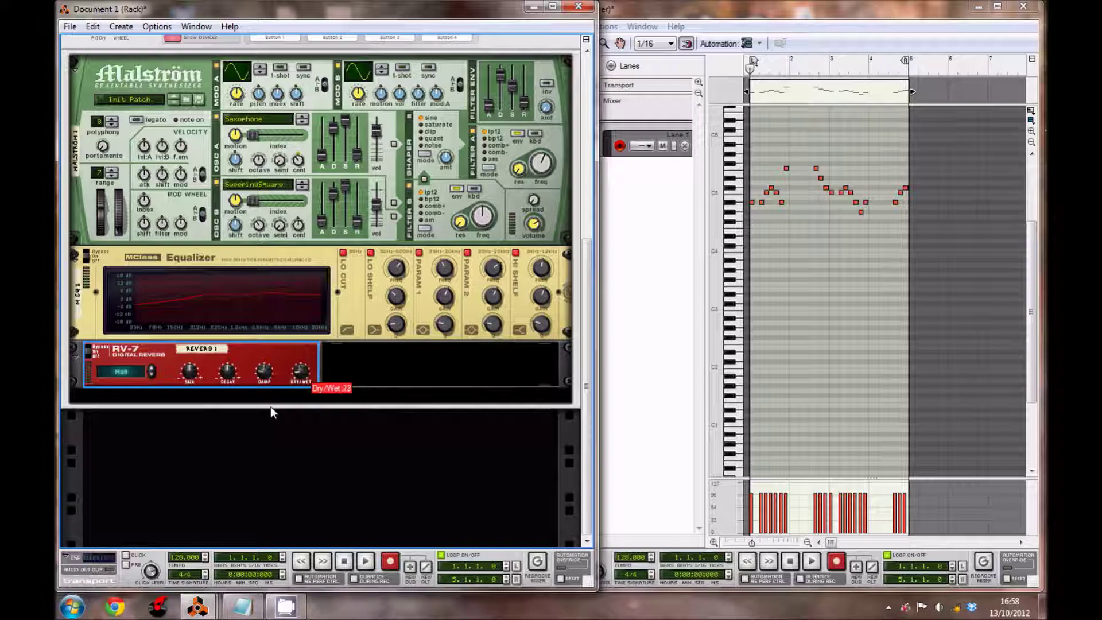
{"action": "left_click", "coordinate": [291, 407]}
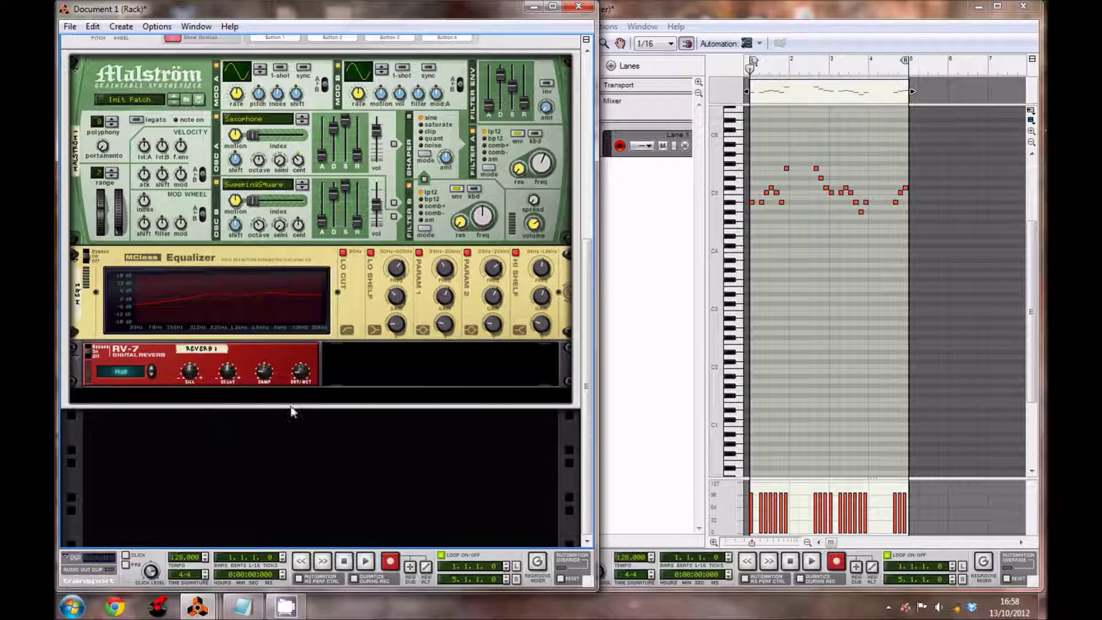
{"action": "right_click", "coordinate": [282, 377]}
Add an MClass Compressor below the RV-7 reverb
{"action": "mouse_move", "coordinate": [367, 485]}
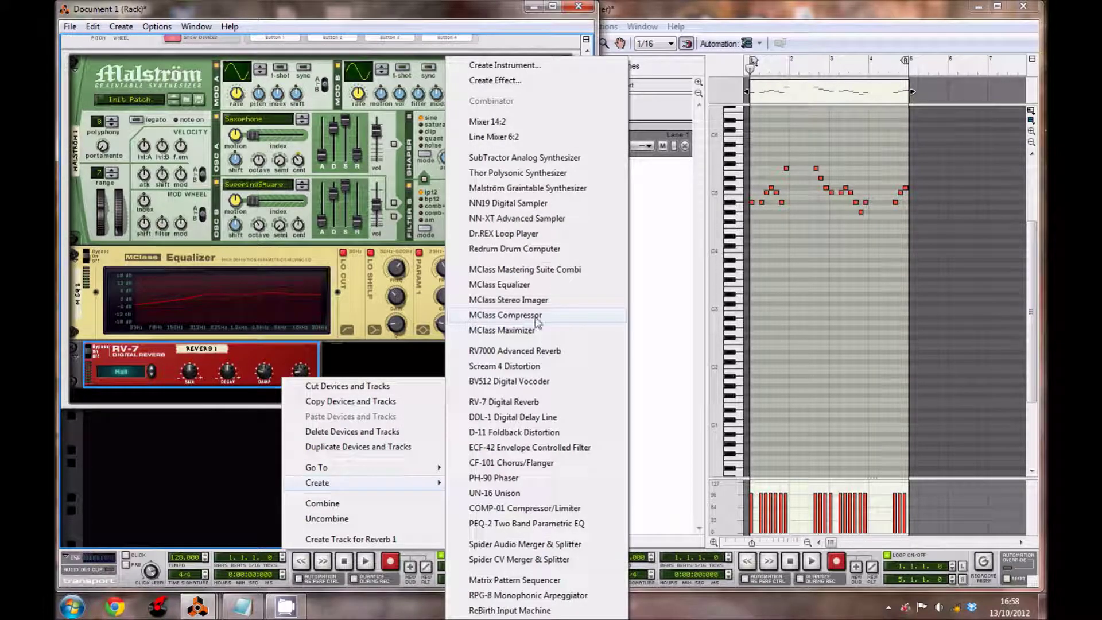
{"action": "left_click", "coordinate": [559, 317]}
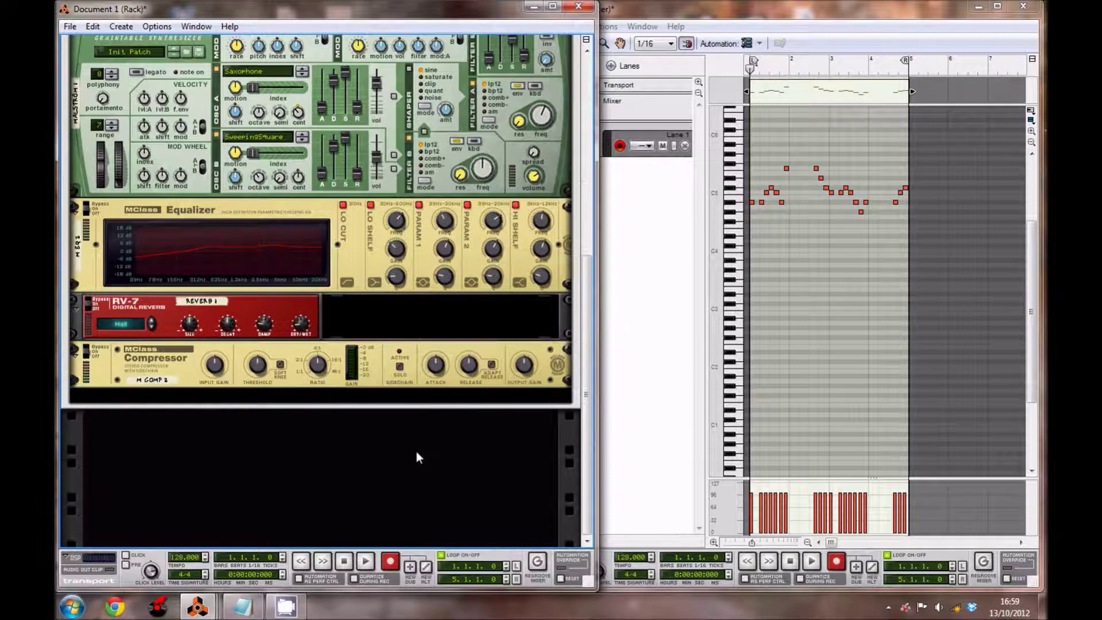
{"action": "left_click", "coordinate": [212, 374]}
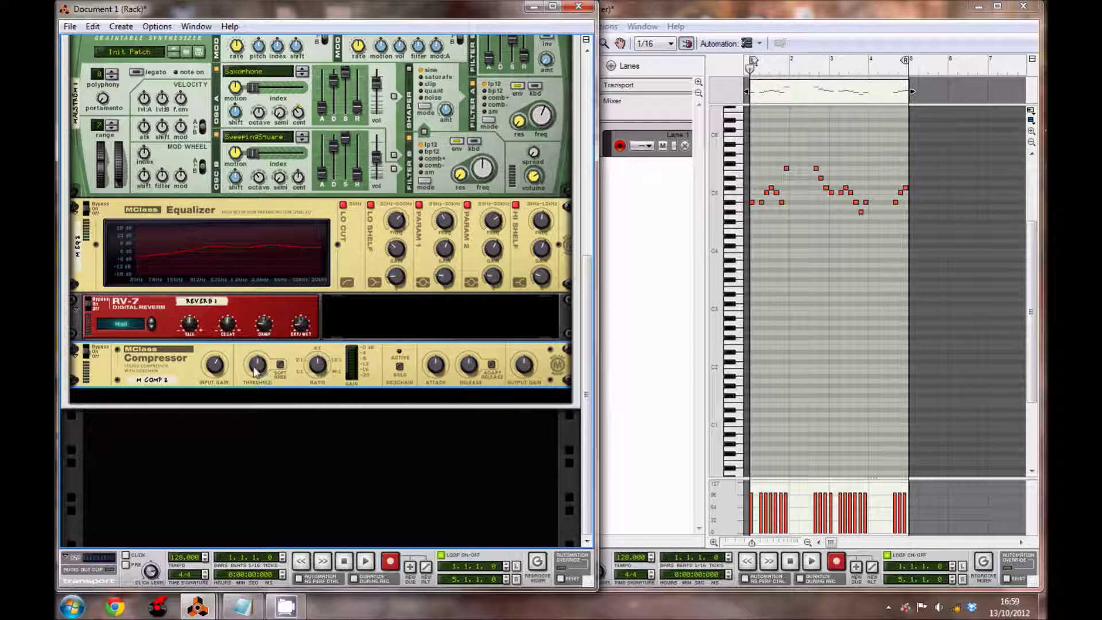
Lower the compressor threshold, enable Soft Knee, raise ratio to 16.8:1, output gain 2.3 dB
{"action": "left_click_drag", "start_coordinate": [255, 372], "coordinate": [251, 369]}
{"action": "left_click", "coordinate": [281, 366]}
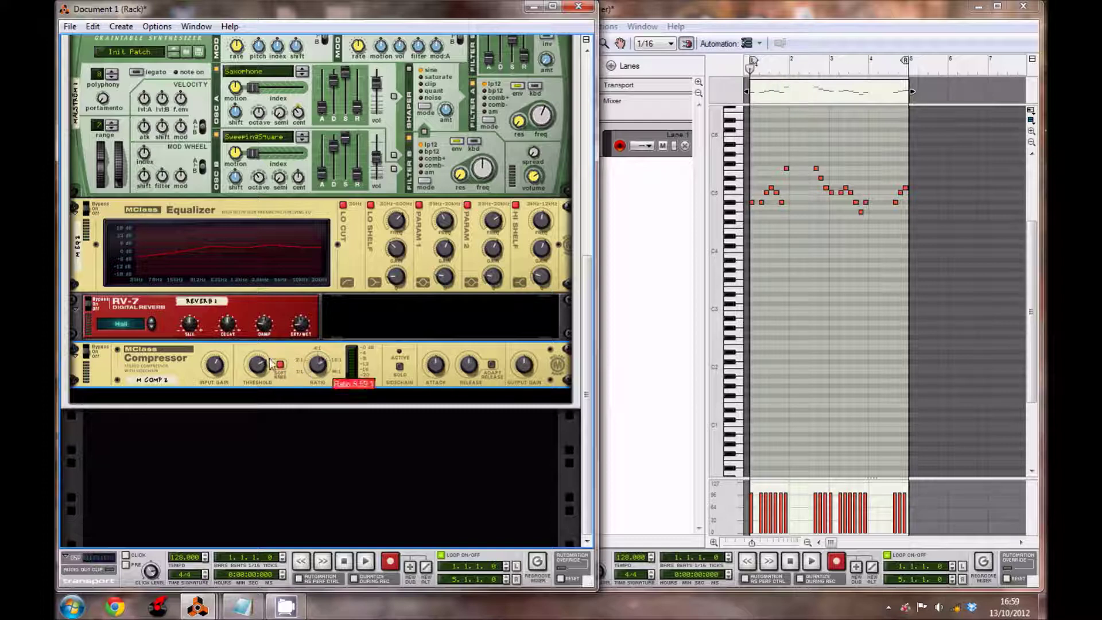
{"action": "left_click_drag", "start_coordinate": [267, 363], "coordinate": [265, 363]}
{"action": "mouse_move", "coordinate": [429, 379]}
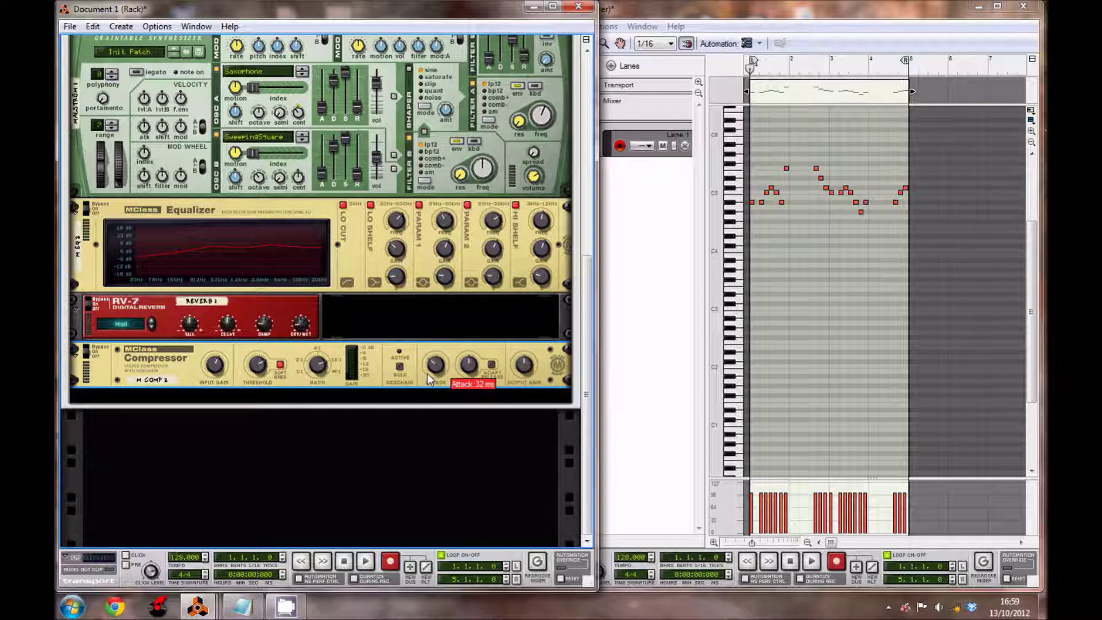
{"action": "mouse_move", "coordinate": [449, 363]}
{"action": "mouse_move", "coordinate": [513, 371]}
{"action": "scroll", "coordinate": [513, 370], "scroll_direction": "up", "scroll_amount": 2}
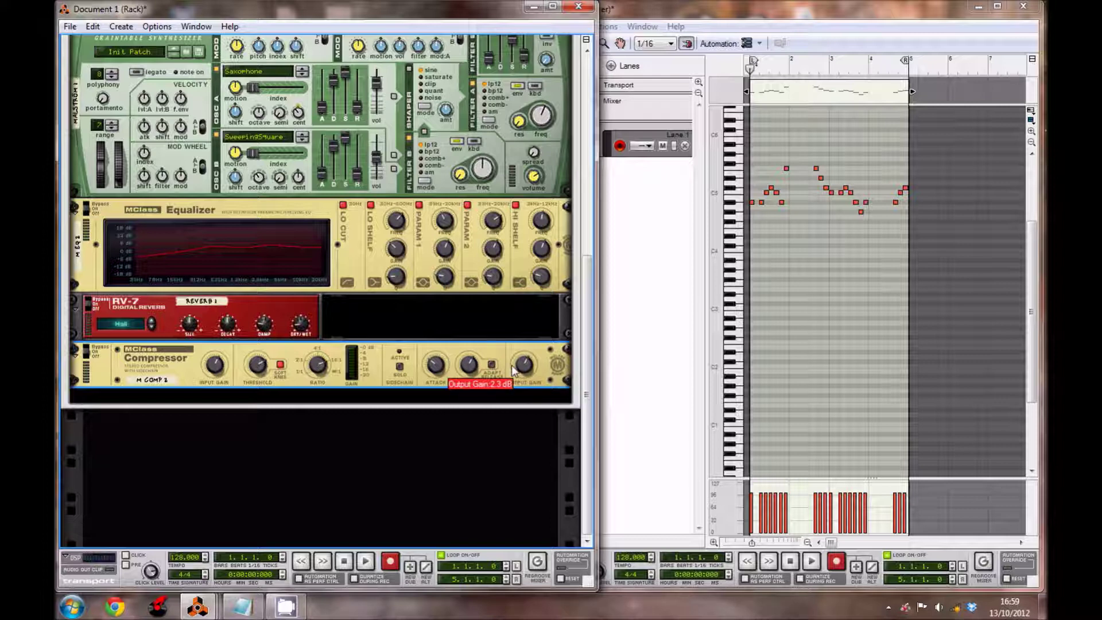
{"action": "left_click", "coordinate": [476, 454]}
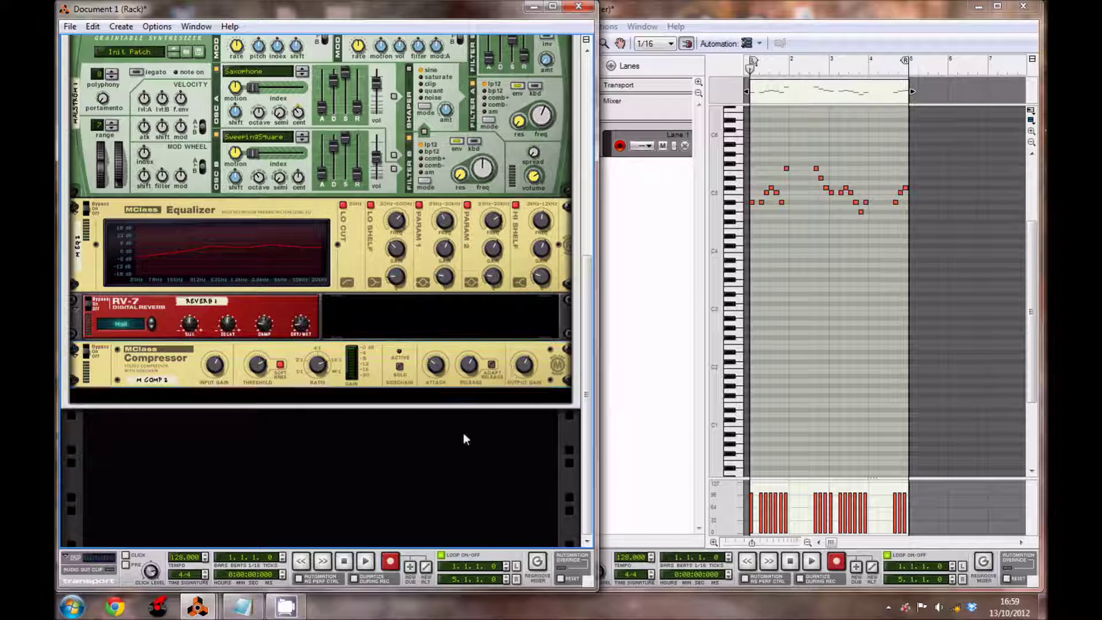
Add an MClass Maximizer below the compressor
{"action": "right_click", "coordinate": [207, 394]}
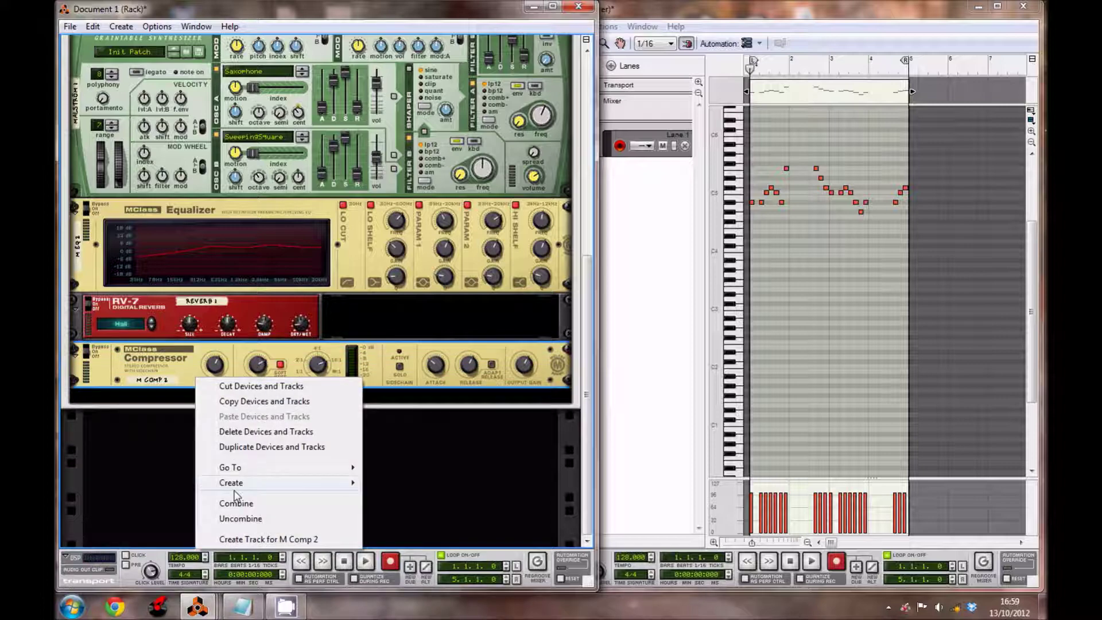
{"action": "mouse_move", "coordinate": [239, 493]}
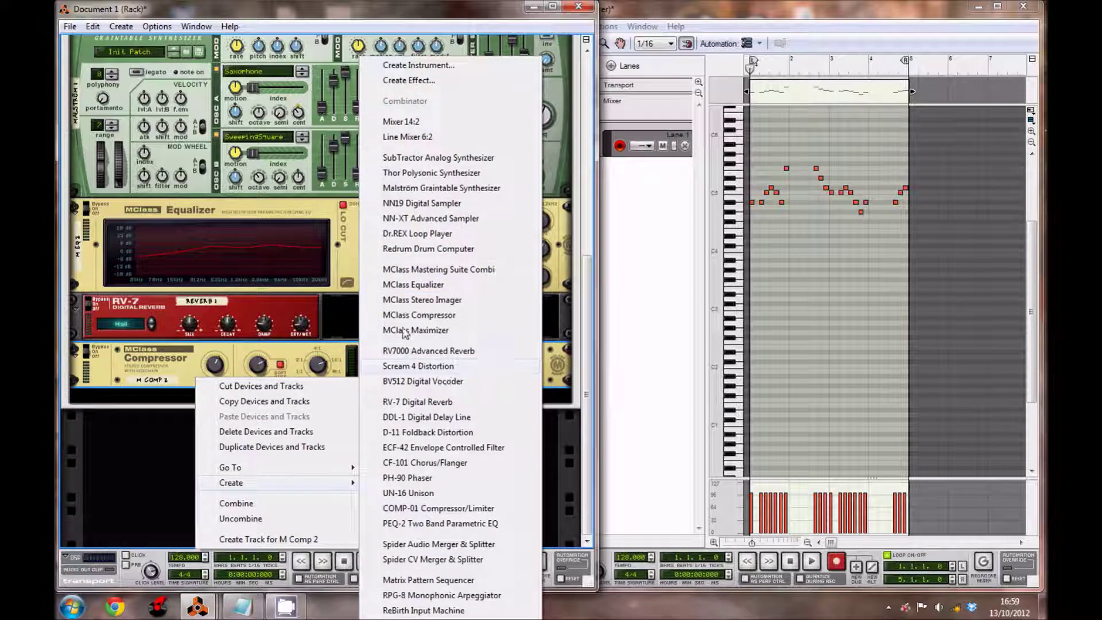
{"action": "left_click", "coordinate": [445, 331]}
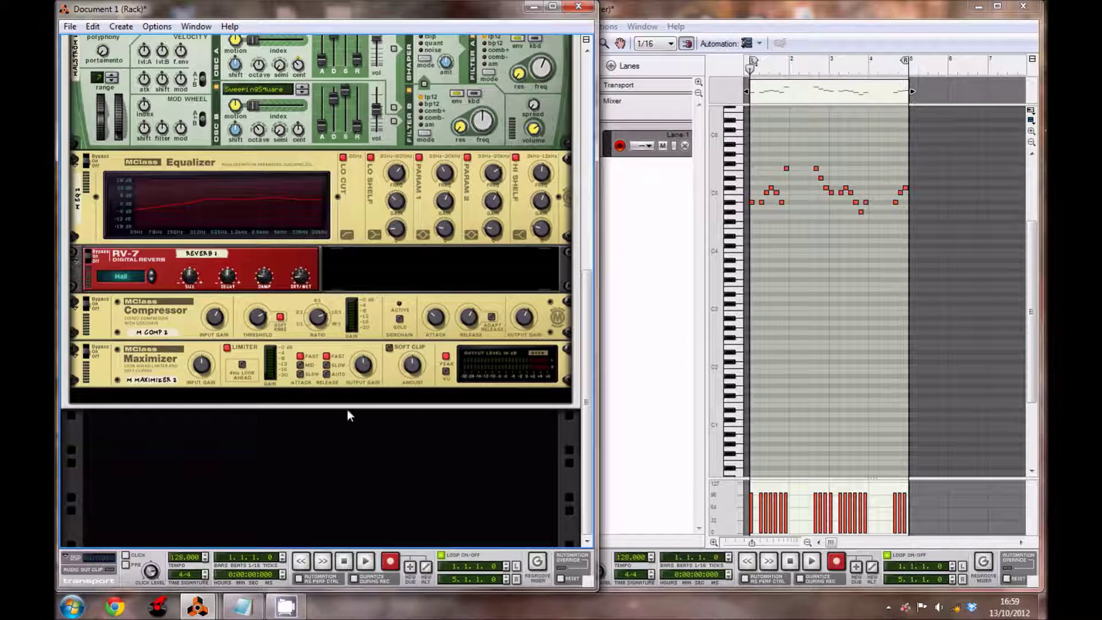
{"action": "left_click", "coordinate": [198, 374]}
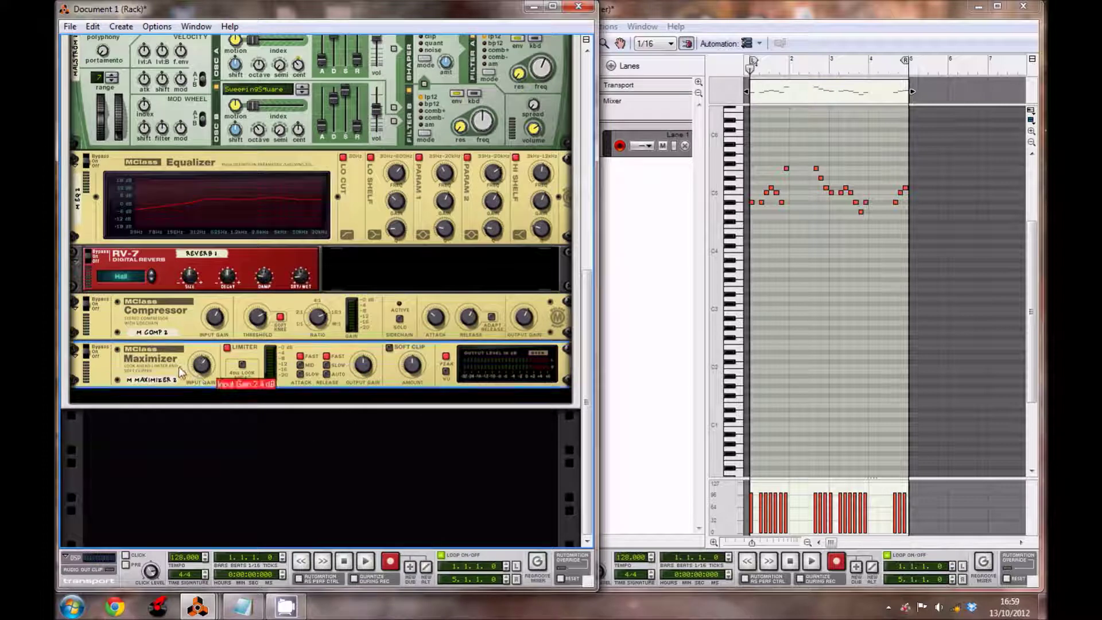
{"action": "left_click", "coordinate": [240, 456]}
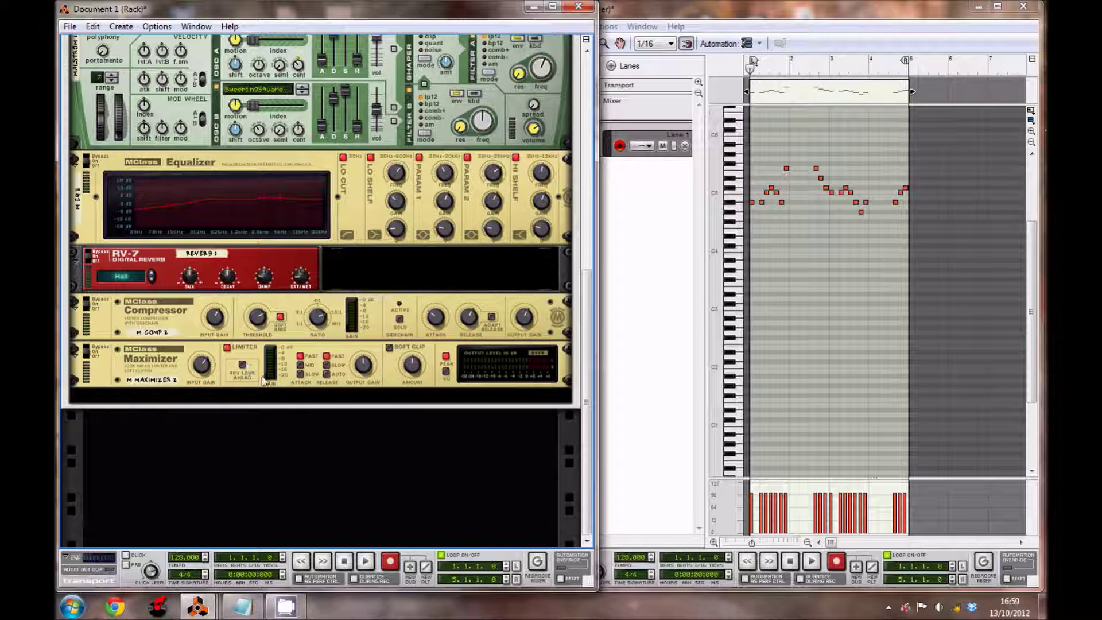
Turn on the maximizer's Look Ahead, set Release to Auto and raise its output gain
{"action": "left_click", "coordinate": [240, 368]}
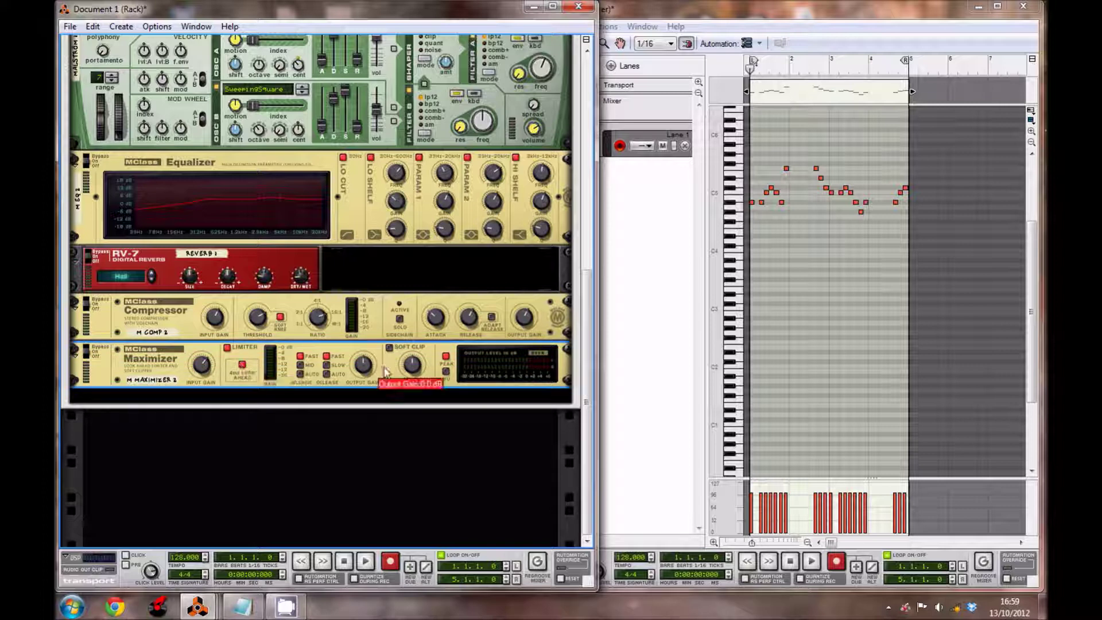
{"action": "left_click", "coordinate": [328, 375]}
{"action": "left_click_drag", "start_coordinate": [337, 374], "coordinate": [328, 366]}
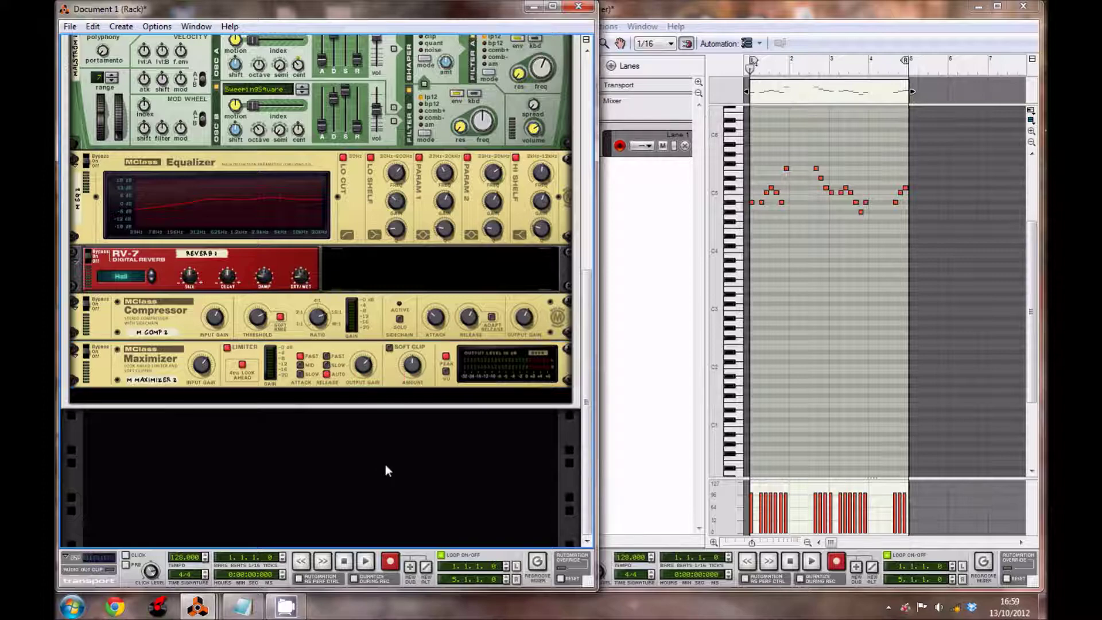
{"action": "scroll", "coordinate": [385, 464], "scroll_direction": "up", "scroll_amount": 5}
{"action": "scroll", "coordinate": [362, 447], "scroll_direction": "down", "scroll_amount": 5}
{"action": "scroll", "coordinate": [329, 392], "scroll_direction": "up", "scroll_amount": 5}
{"action": "left_click", "coordinate": [776, 96]}
Play the melody through the new Malström chain, then stop and bring the rack forward
{"action": "key", "text": "space"}
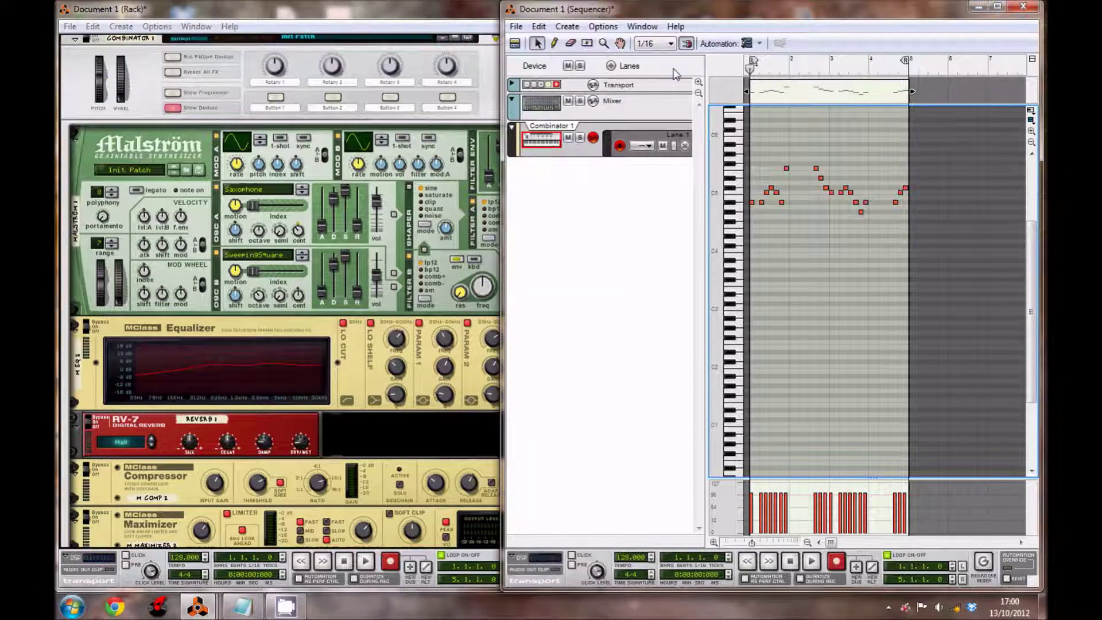
{"action": "left_click", "coordinate": [491, 102]}
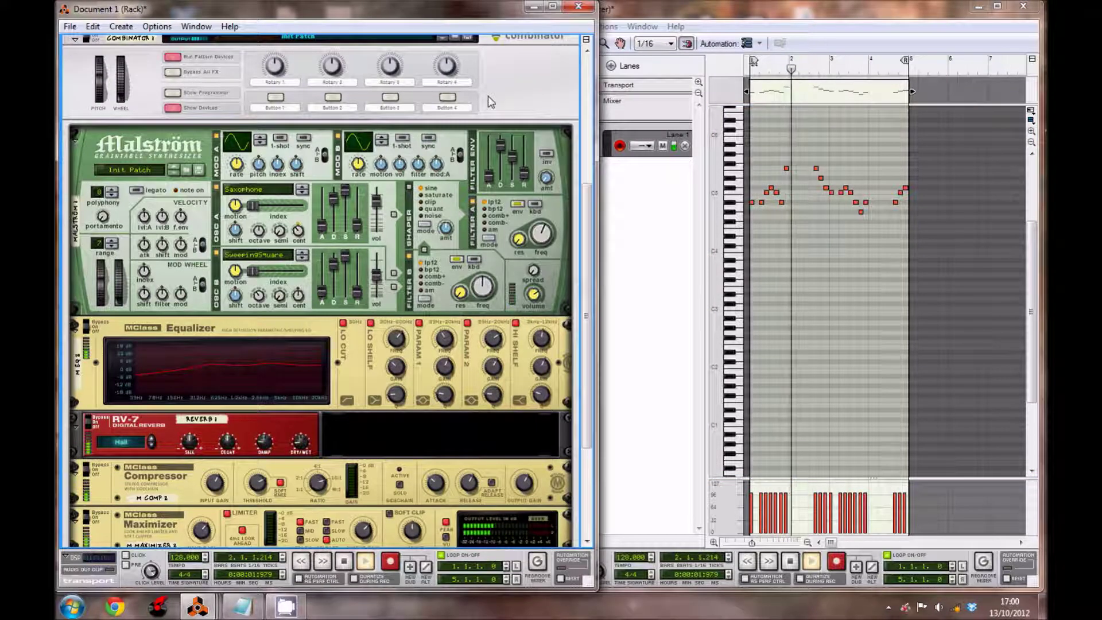
{"action": "scroll", "coordinate": [491, 101], "scroll_direction": "down", "scroll_amount": 1}
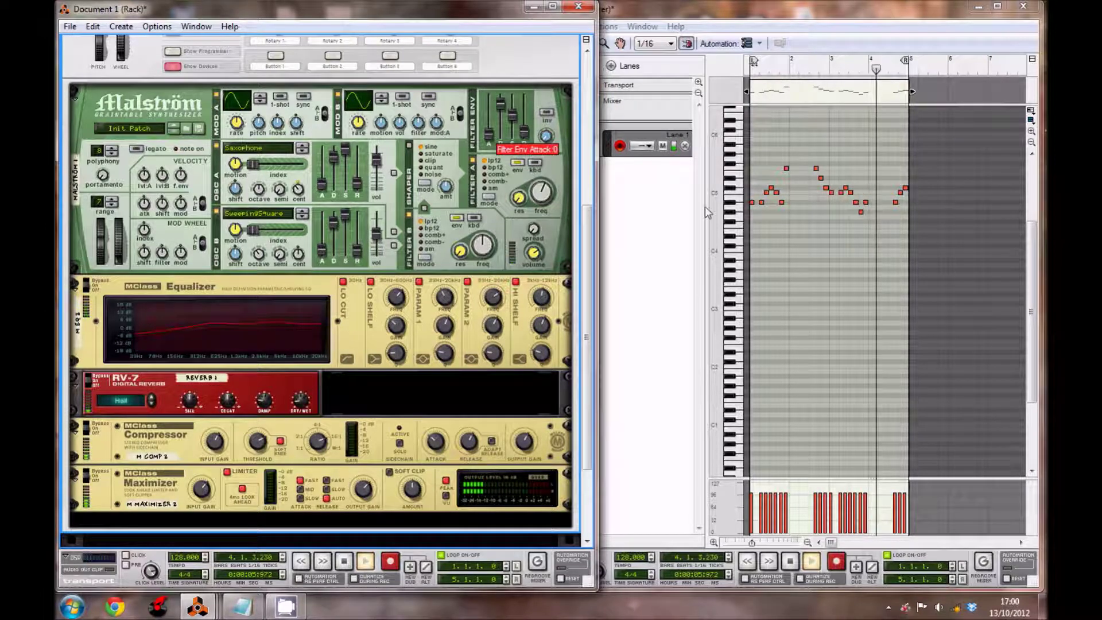
{"action": "left_click", "coordinate": [747, 544]}
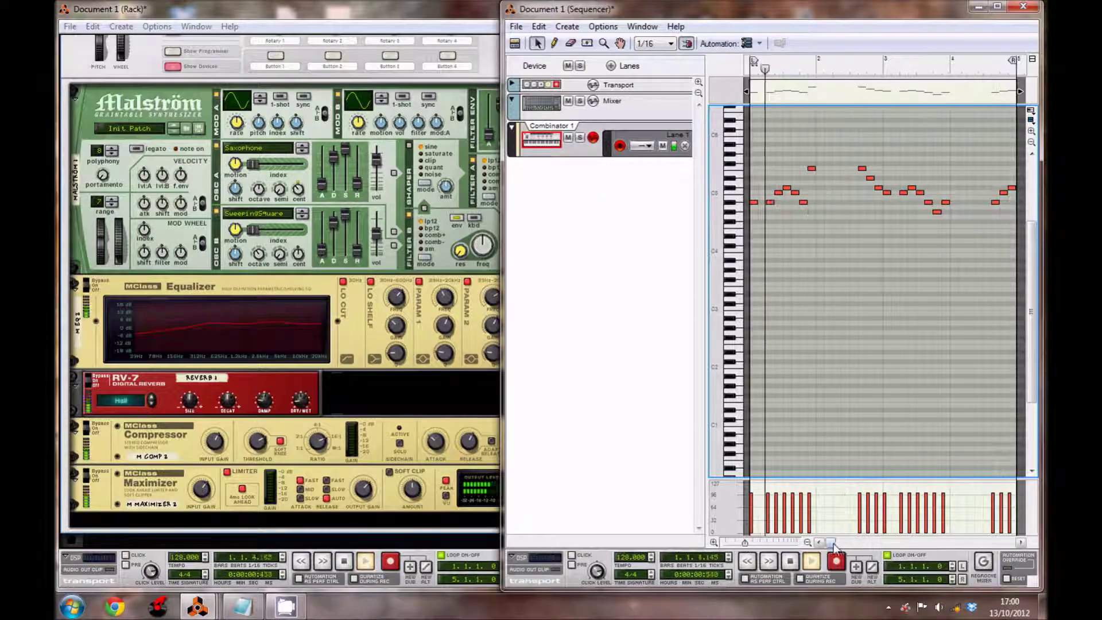
{"action": "scroll", "coordinate": [817, 328], "scroll_direction": "up", "scroll_amount": 3}
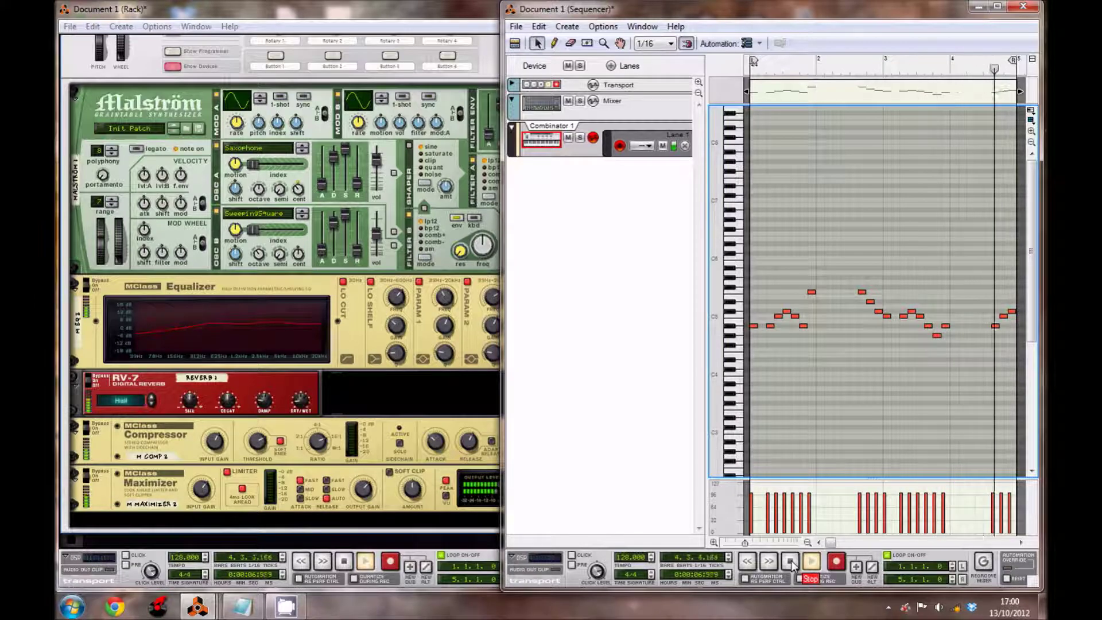
{"action": "left_click", "coordinate": [791, 563]}
{"action": "left_click", "coordinate": [446, 404]}
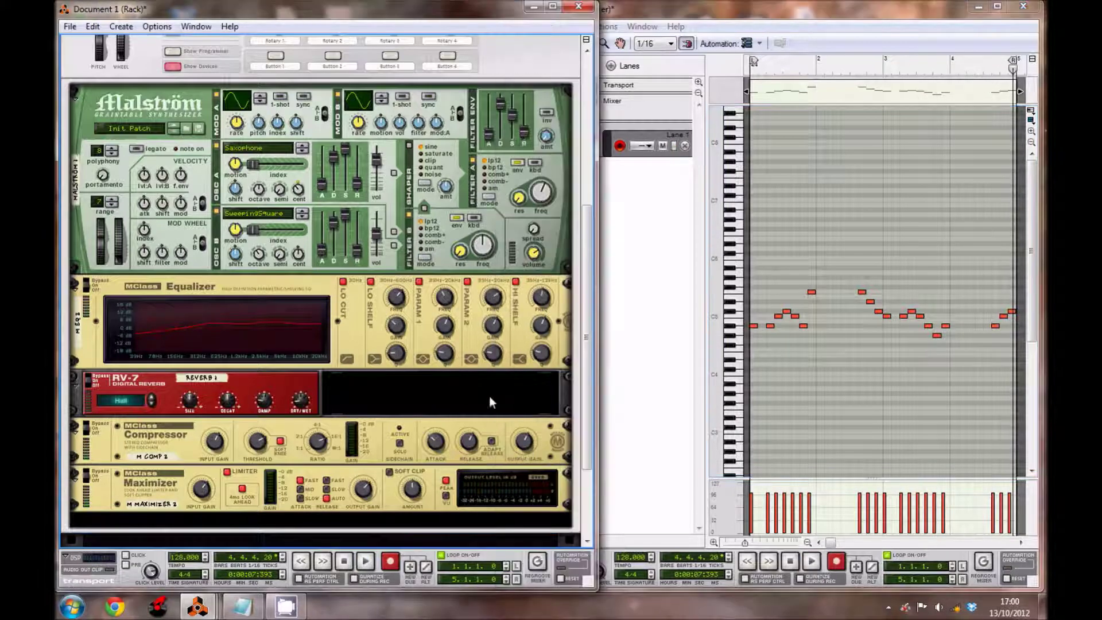